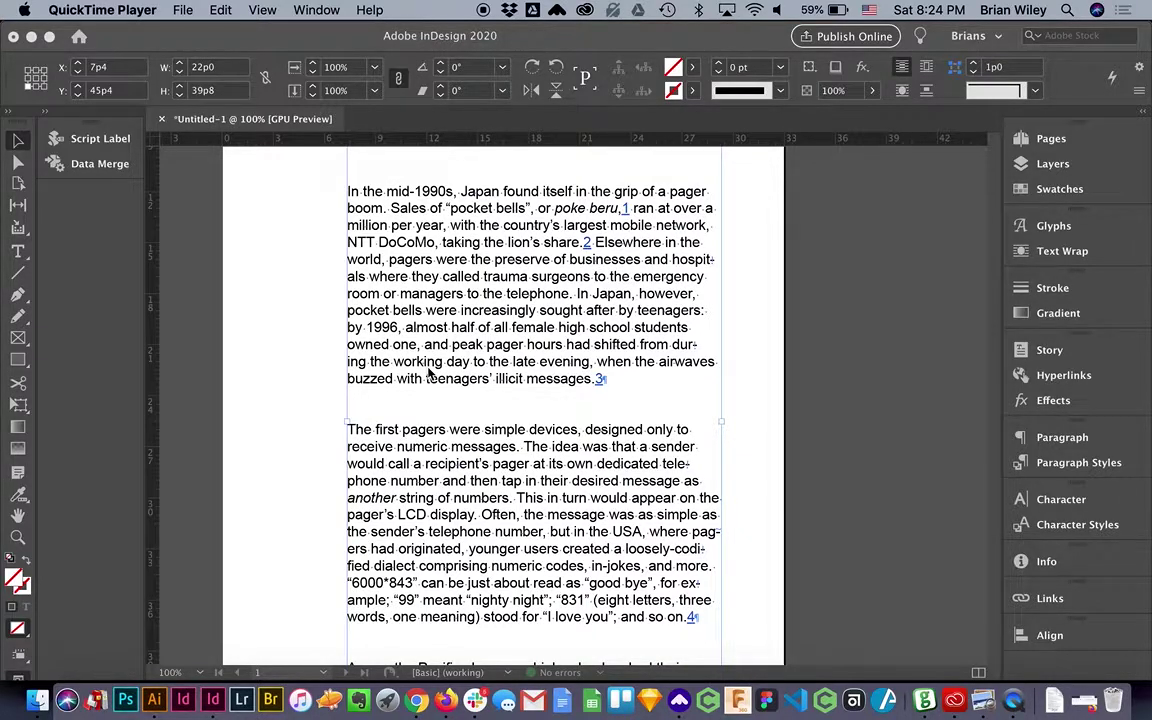
# Open Find/Change on the document and trim the GREP pattern from \d+,? to \d
pyautogui.hscroll(2, 430, 372)
pyautogui.scroll(1, 430, 372)
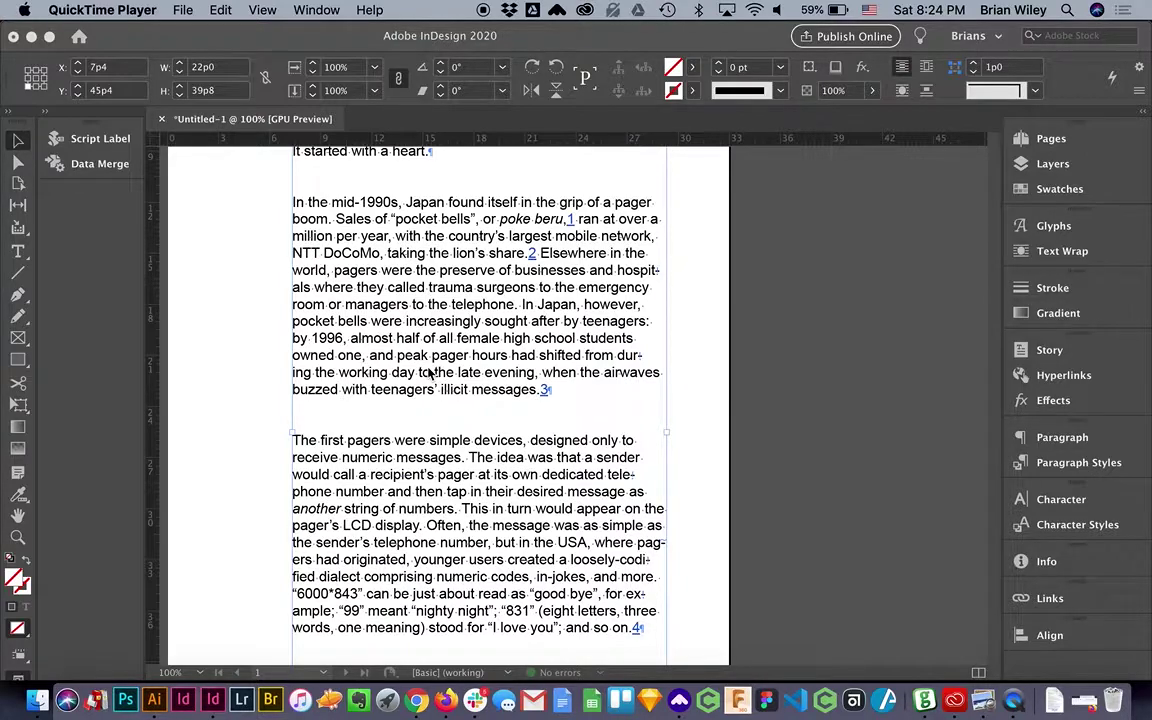
pyautogui.click(338, 316)
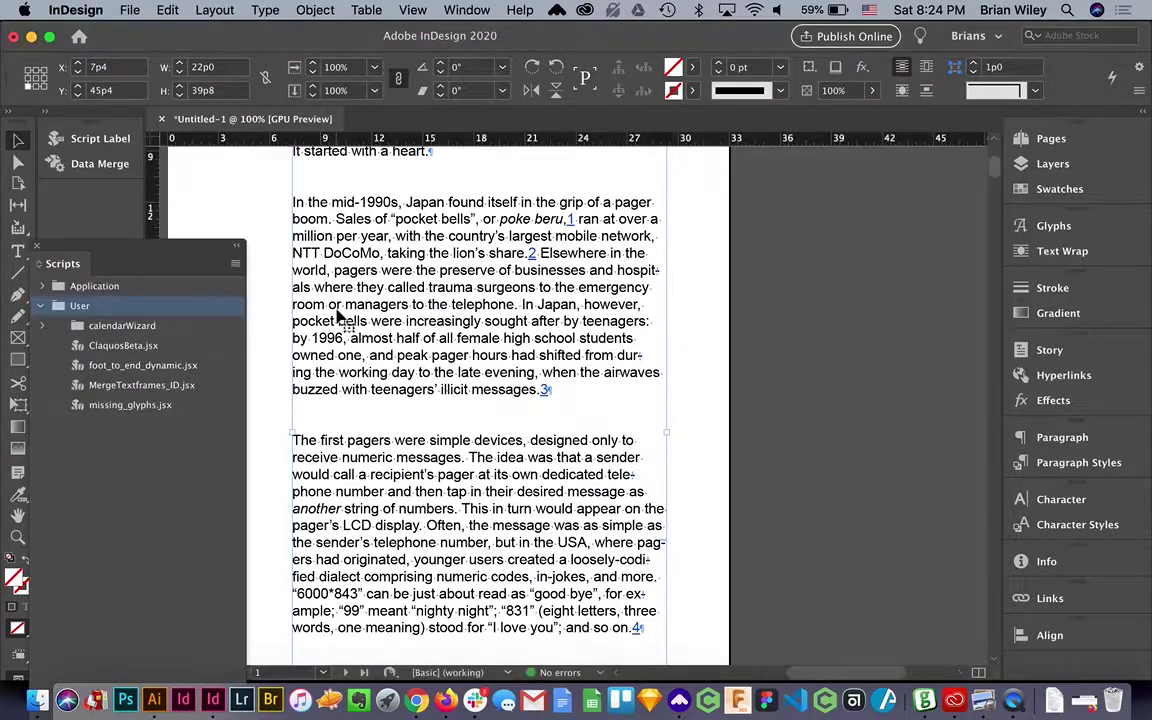
pyautogui.press('super+f')
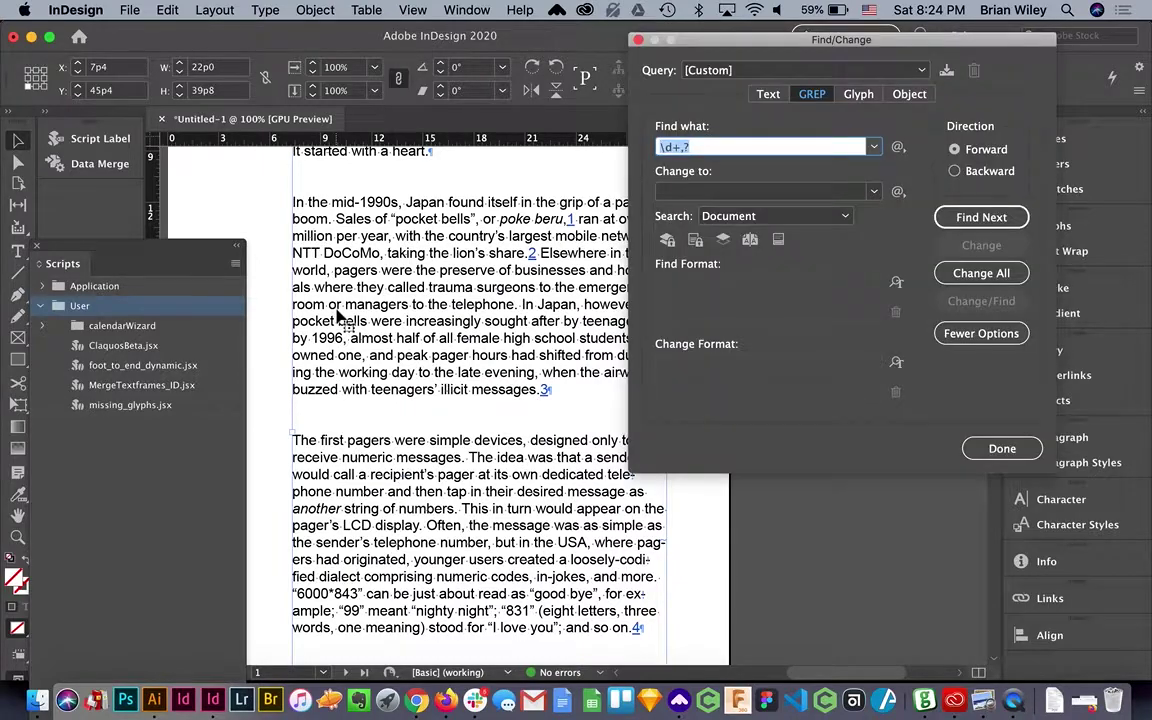
pyautogui.click(713, 152)
pyautogui.press('BackSpace')
pyautogui.press('BackSpace')
pyautogui.press('BackSpace')
# Step through the single-digit matches, past 1990s, to endnote 1 after 'poke beru'
pyautogui.click(984, 219)
pyautogui.click(988, 224)
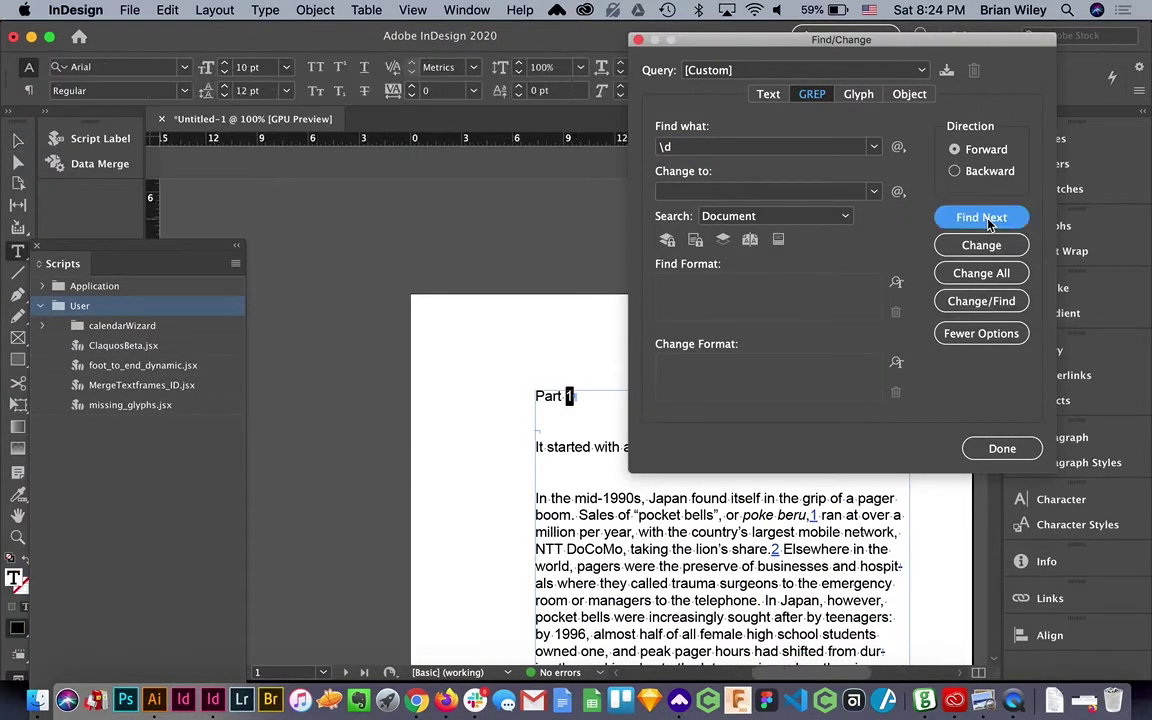
pyautogui.click(988, 224)
pyautogui.click(988, 224)
pyautogui.click(988, 224)
pyautogui.click(988, 224)
pyautogui.click(988, 224)
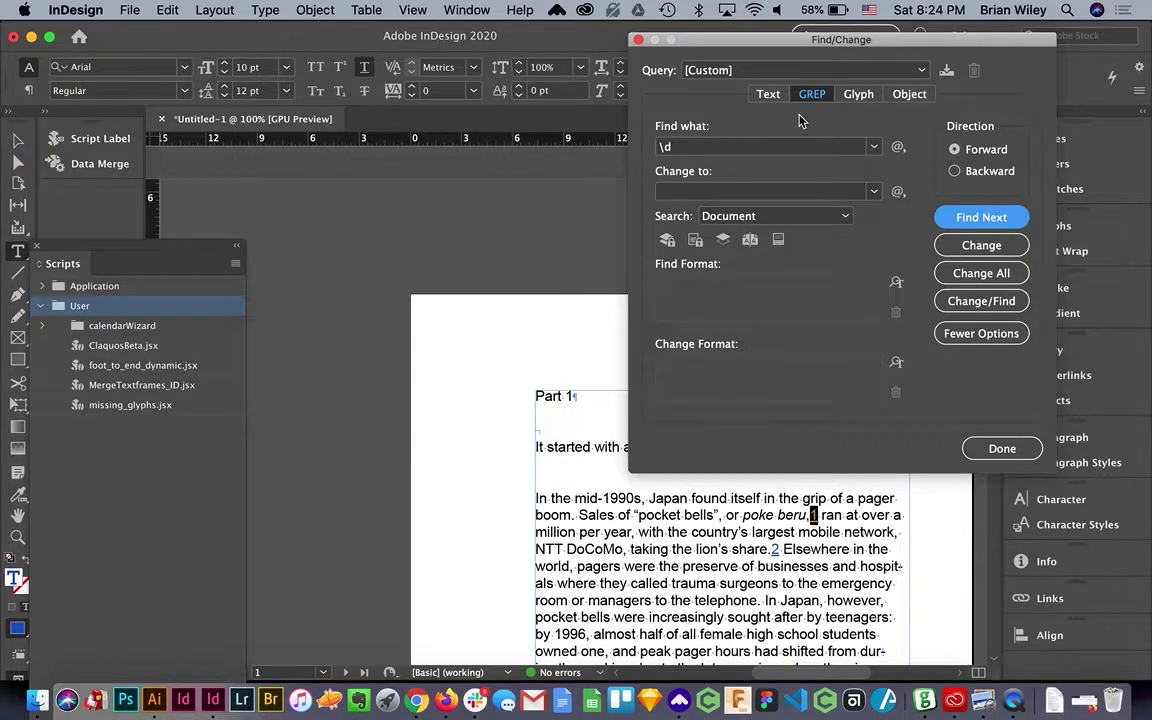
pyautogui.click(703, 150)
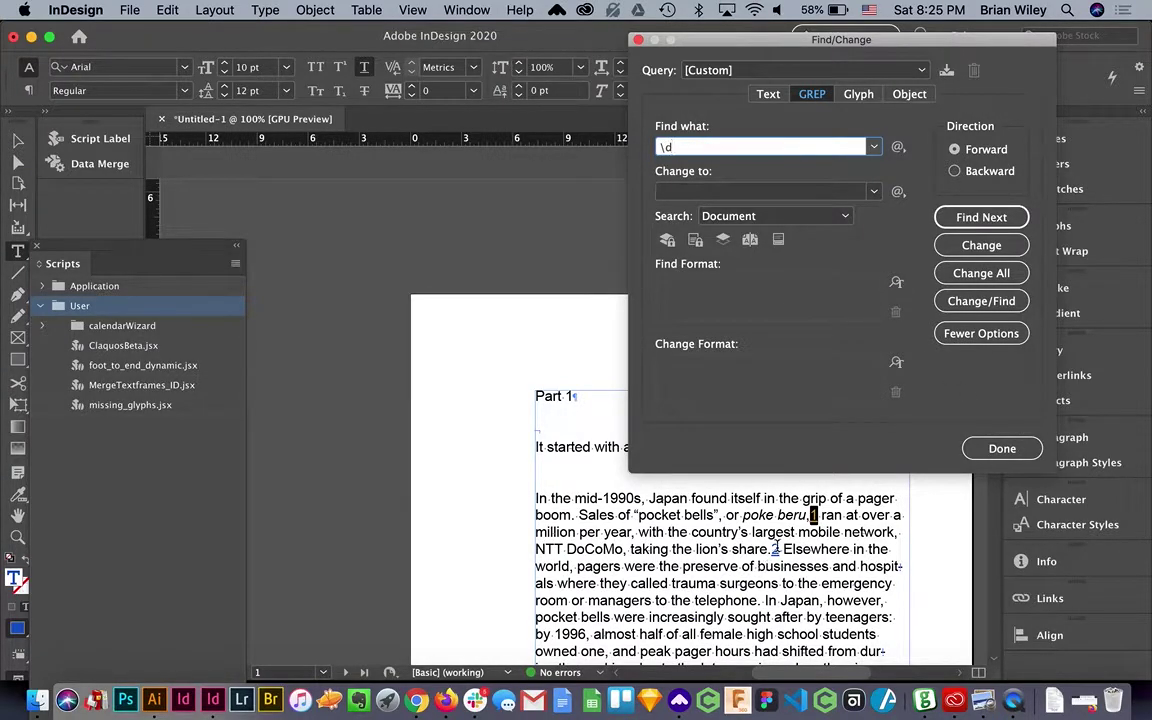
# Add Find Format filters requiring Underline and character colour Word_R17_G85_B204
pyautogui.click(896, 282)
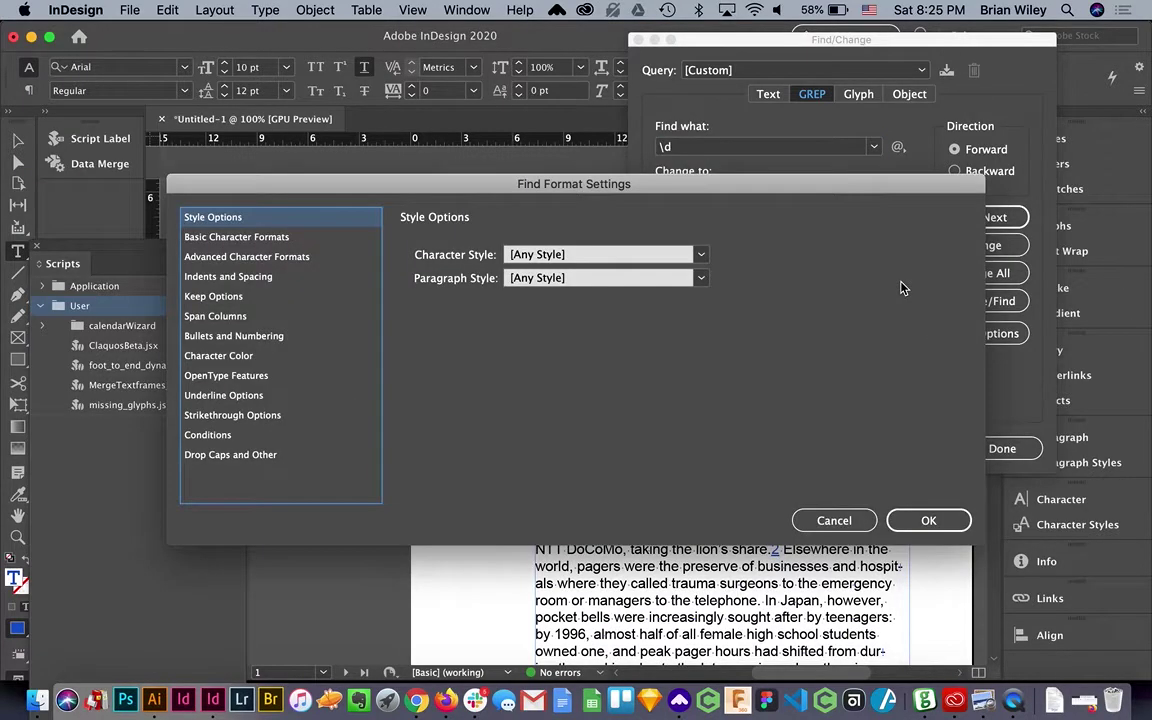
pyautogui.click(835, 520)
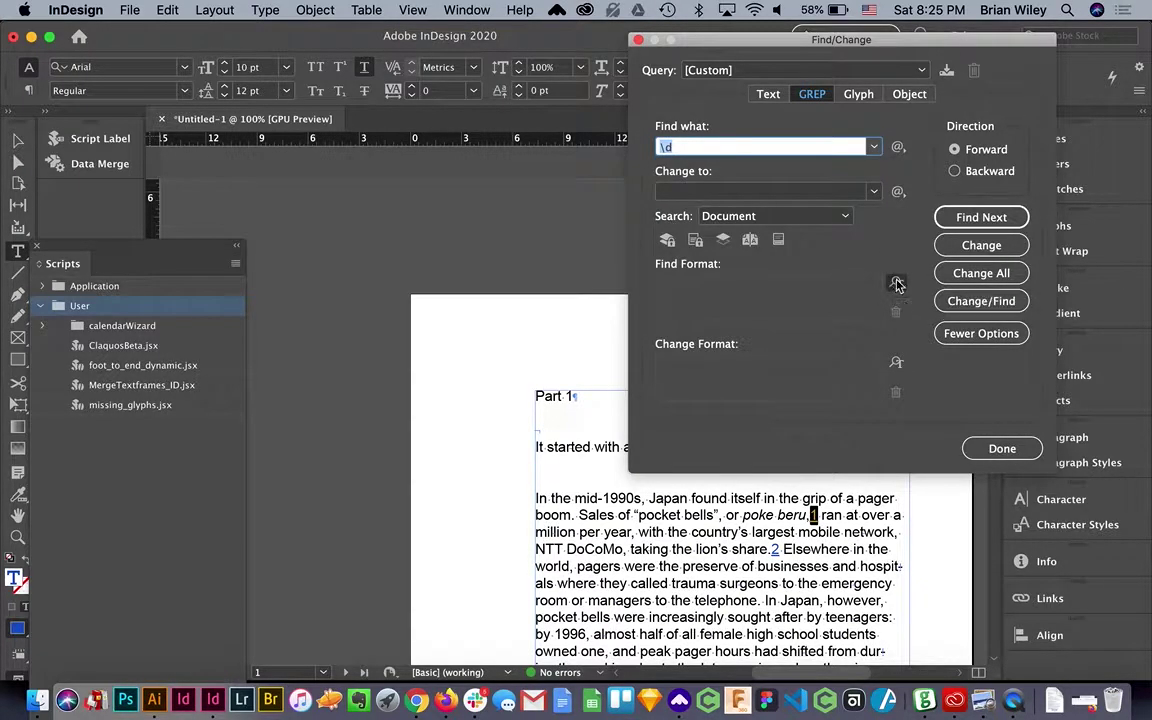
pyautogui.click(896, 283)
pyautogui.click(214, 240)
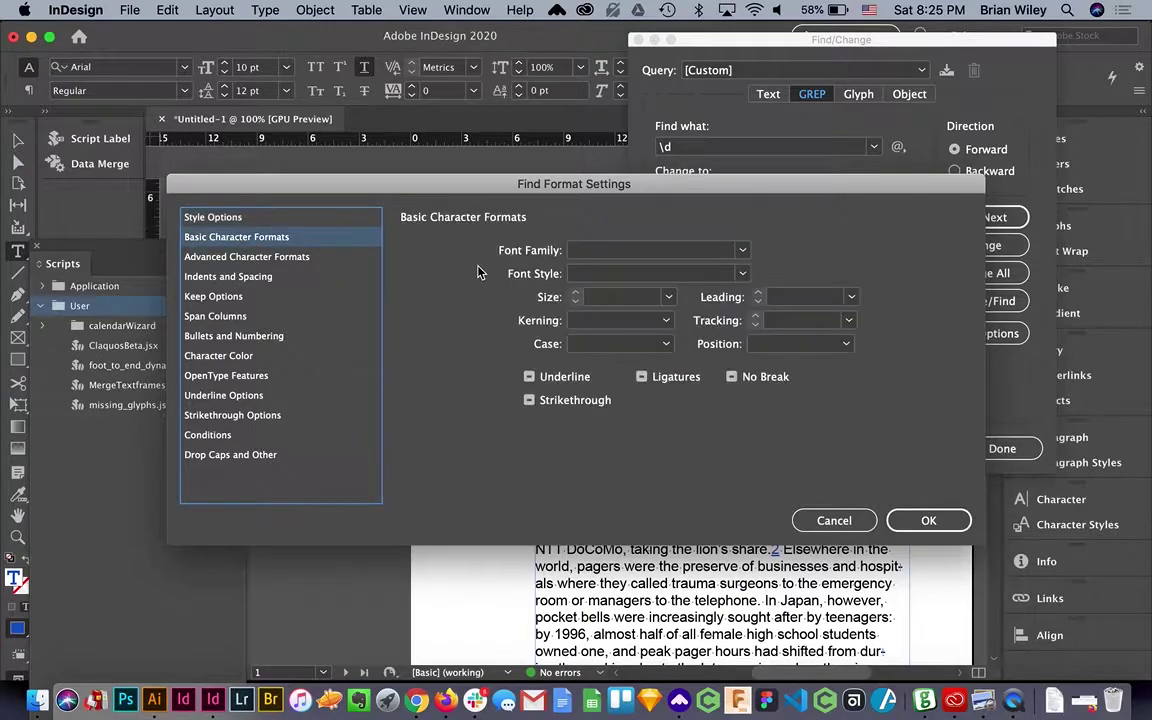
pyautogui.click(530, 377)
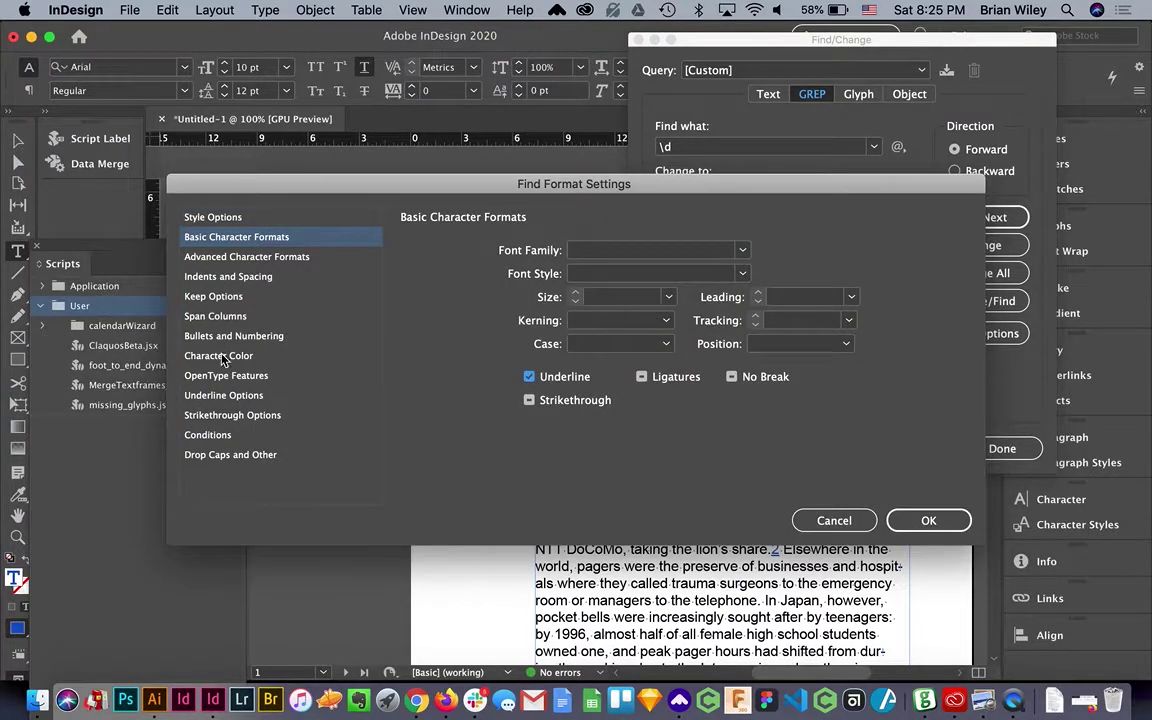
pyautogui.click(218, 356)
pyautogui.click(521, 370)
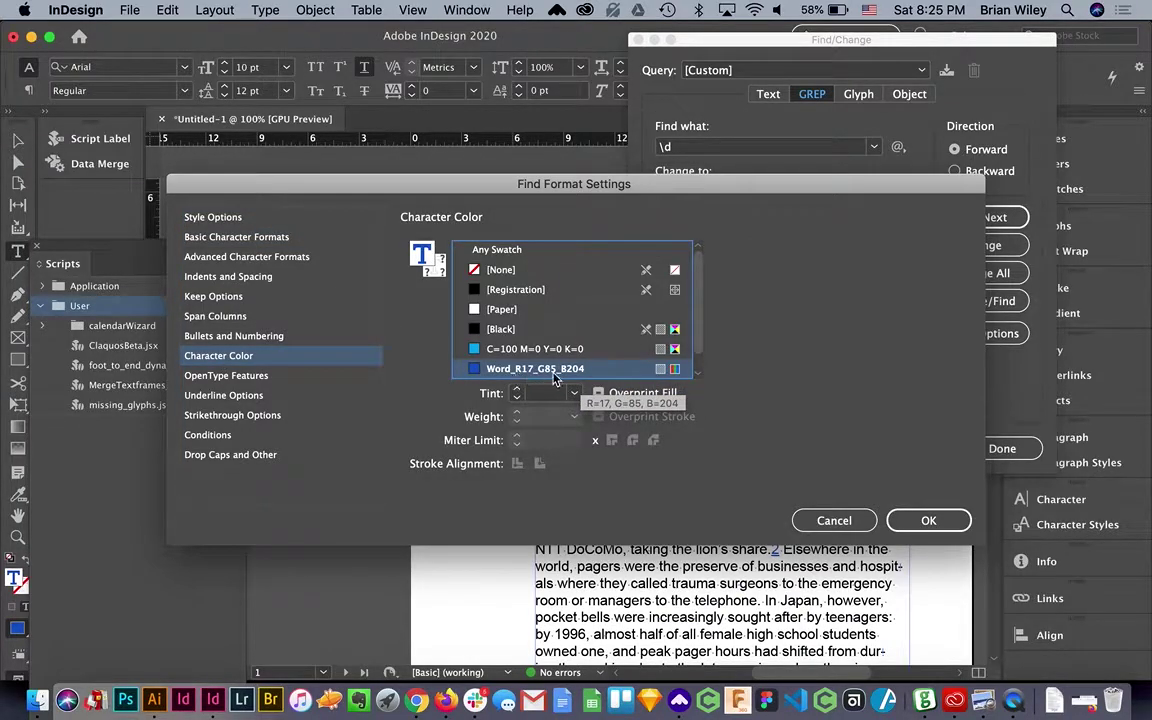
pyautogui.click(913, 521)
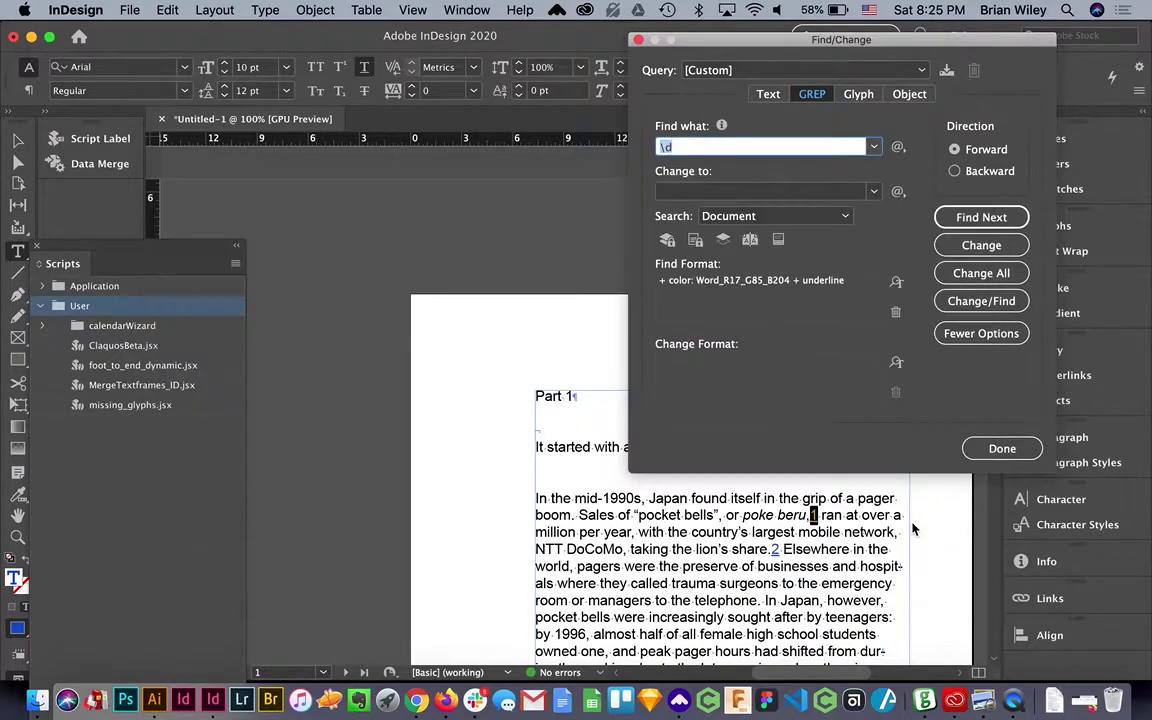
# Step forward through endnotes 2, 3, 5, 7 and 8 up to endnote 14 after 'emoji or two'
pyautogui.click(963, 222)
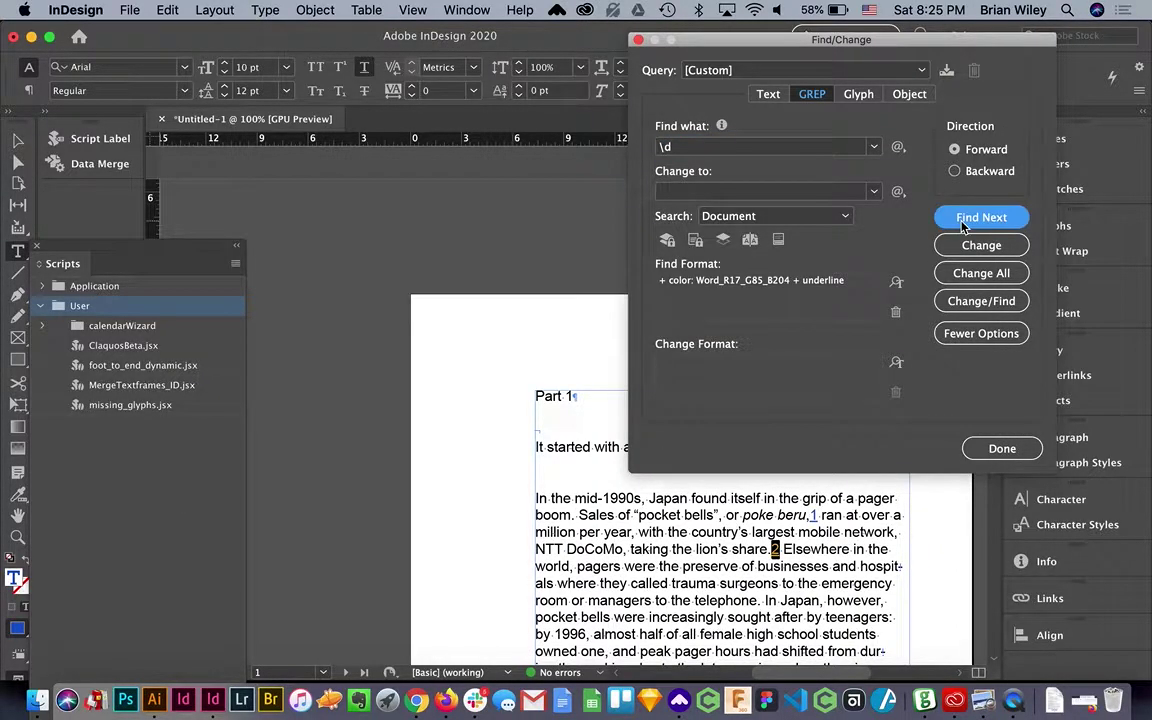
pyautogui.click(963, 222)
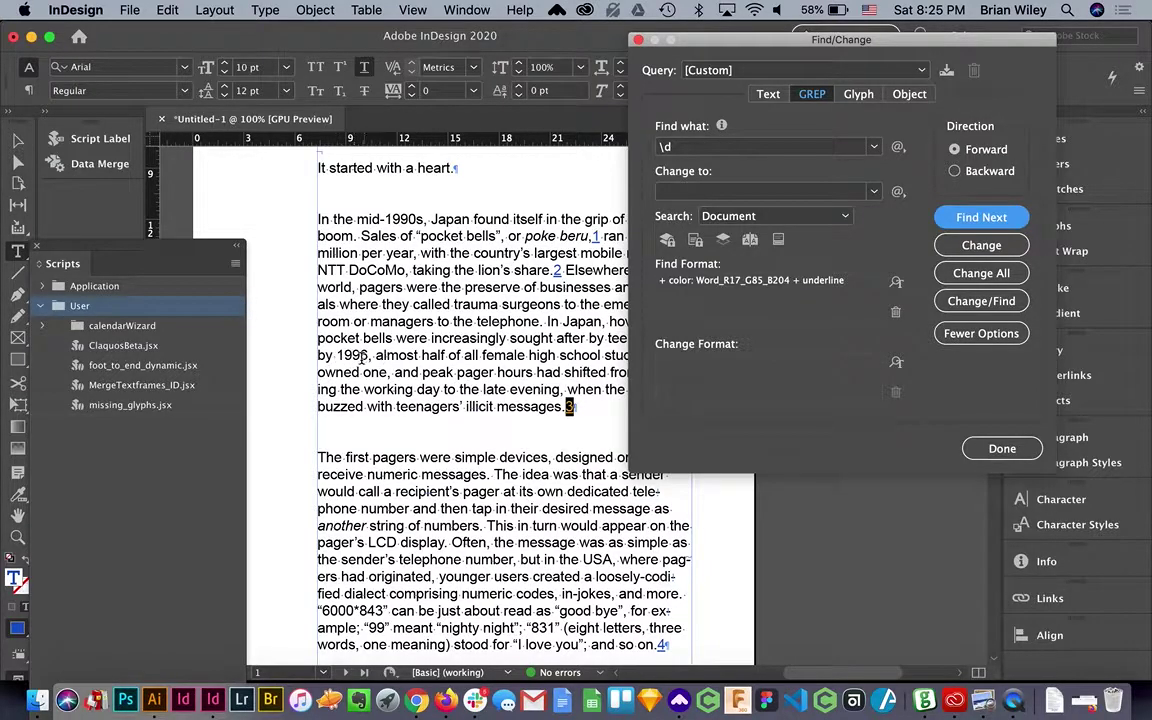
pyautogui.click(975, 218)
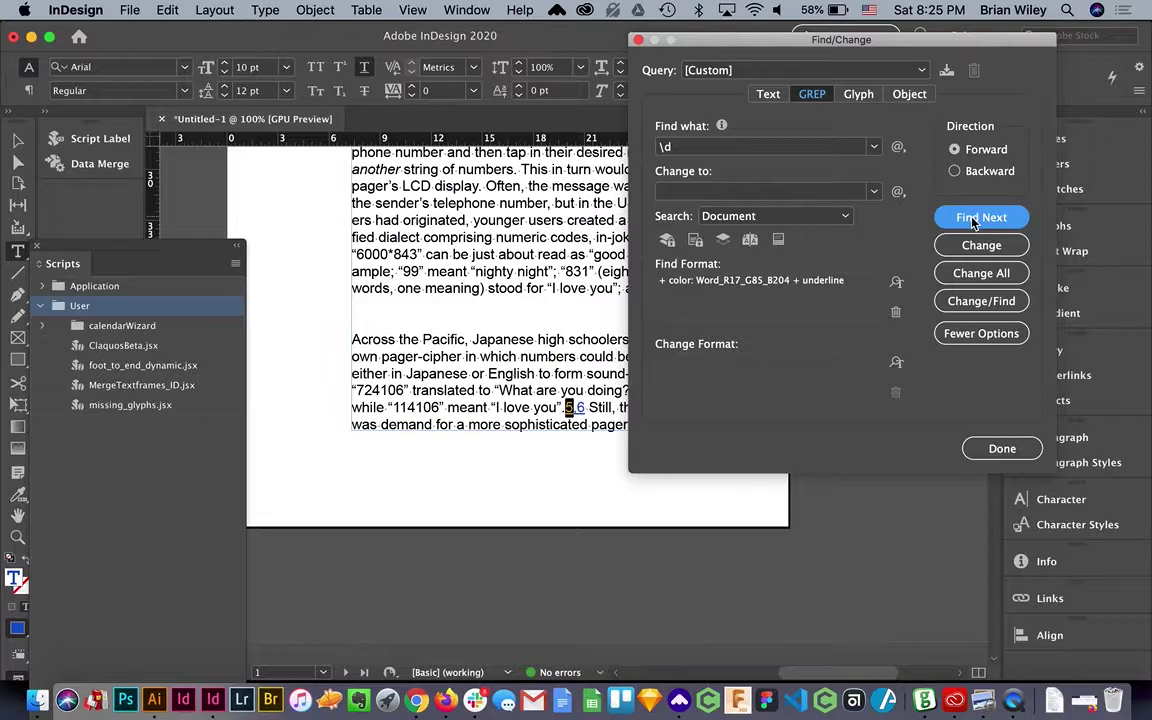
pyautogui.click(975, 218)
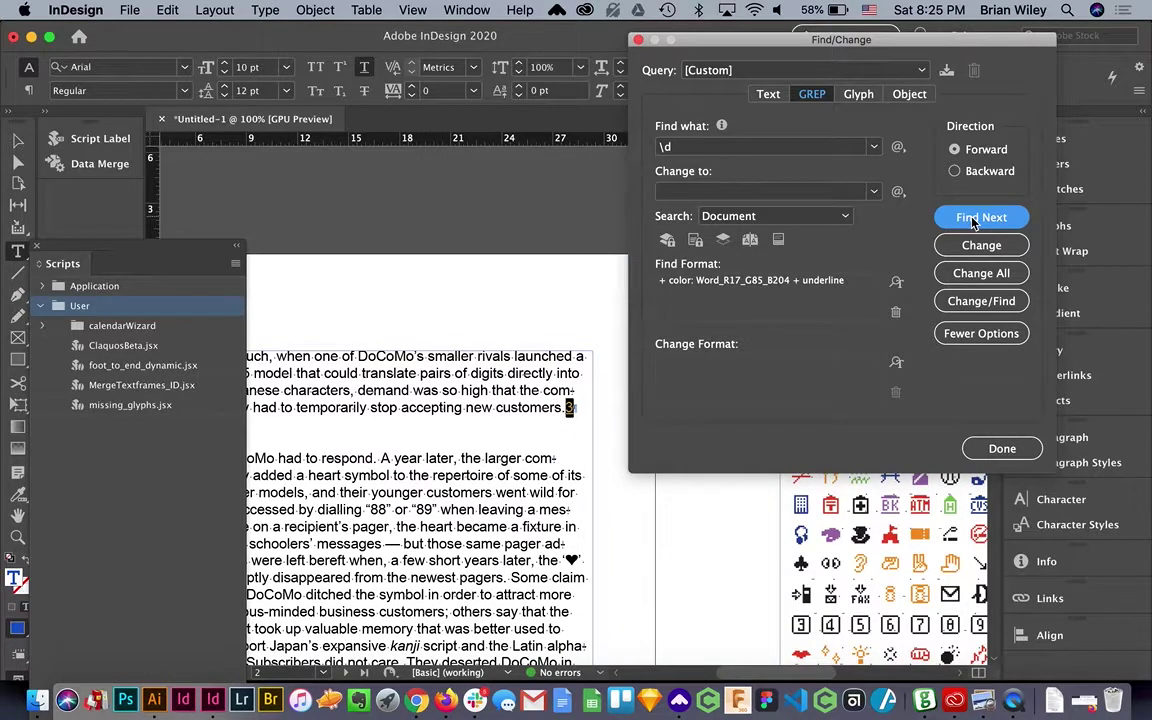
pyautogui.click(975, 219)
pyautogui.click(975, 219)
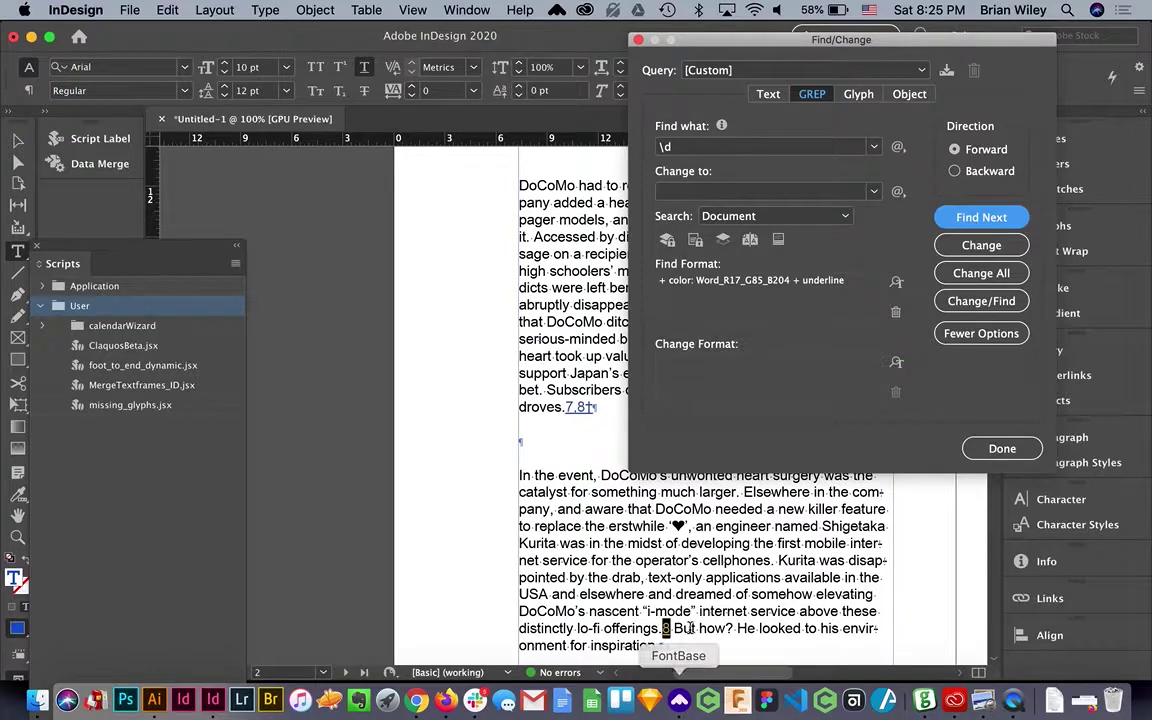
pyautogui.click(985, 219)
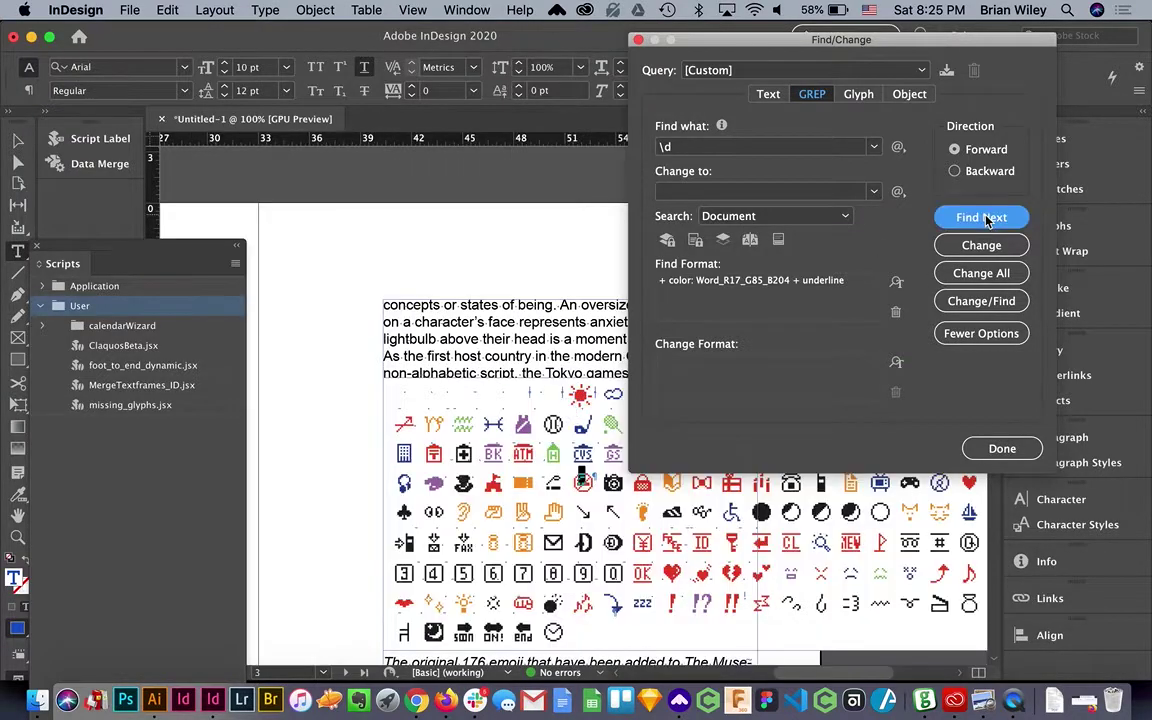
pyautogui.click(985, 219)
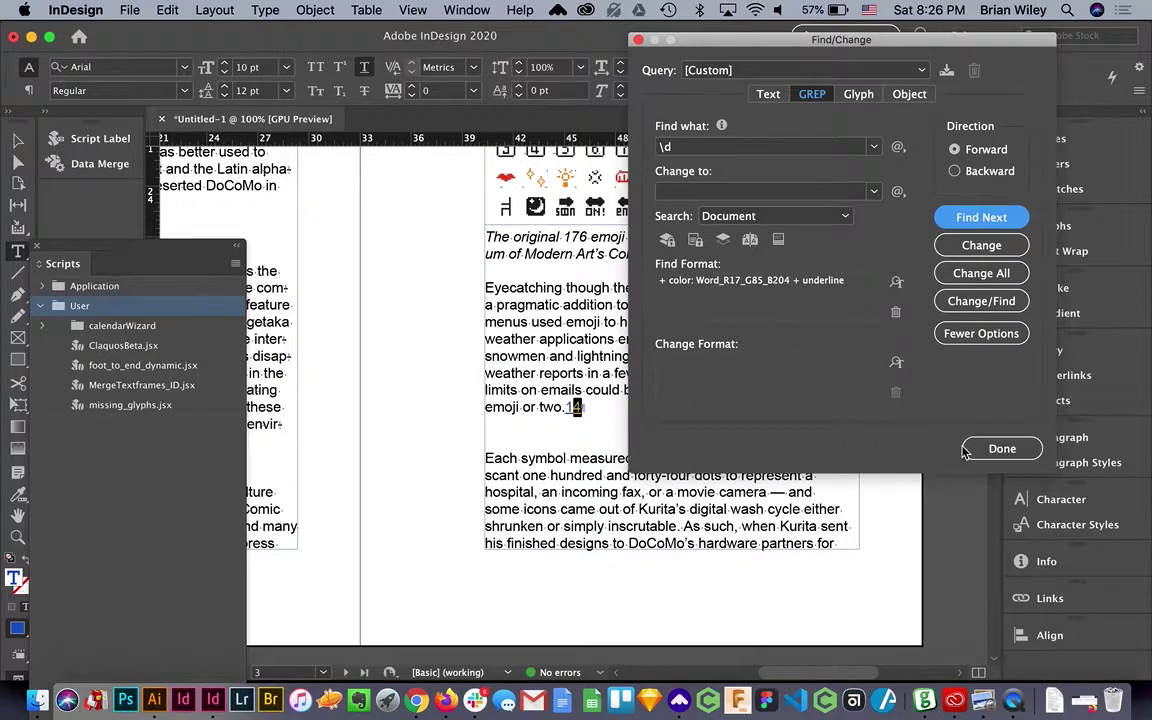
# Switch the search direction to Backward and step back to the 5 in '5,6'
pyautogui.click(955, 172)
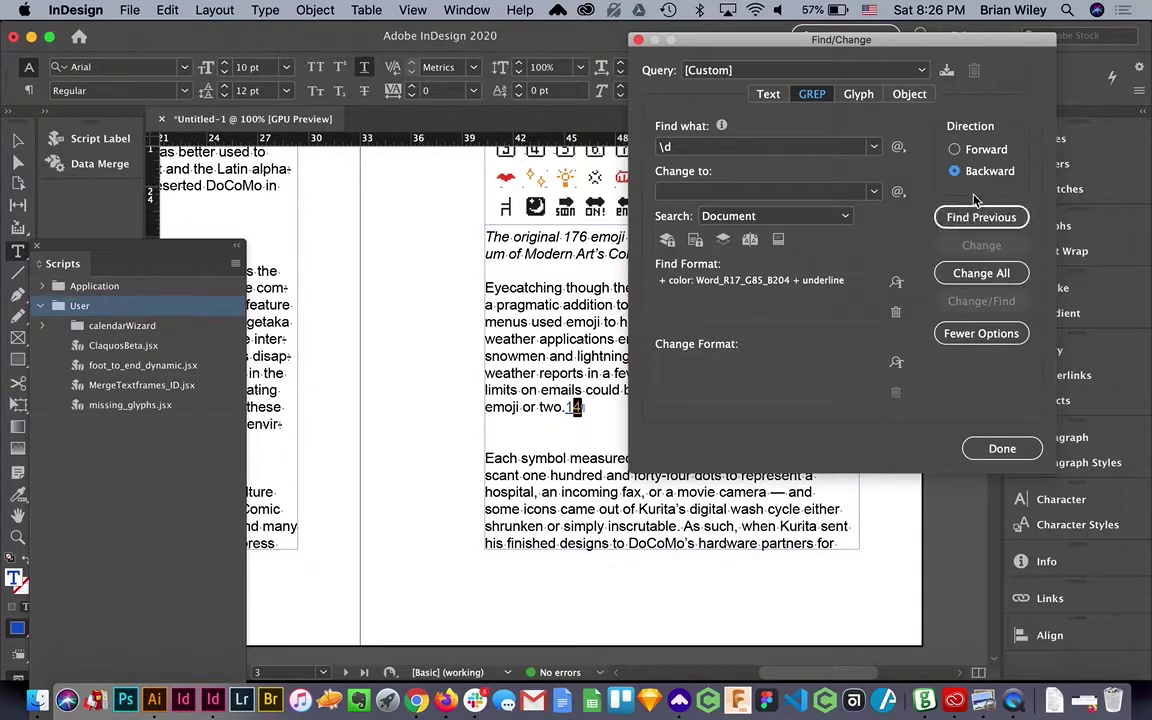
pyautogui.click(955, 219)
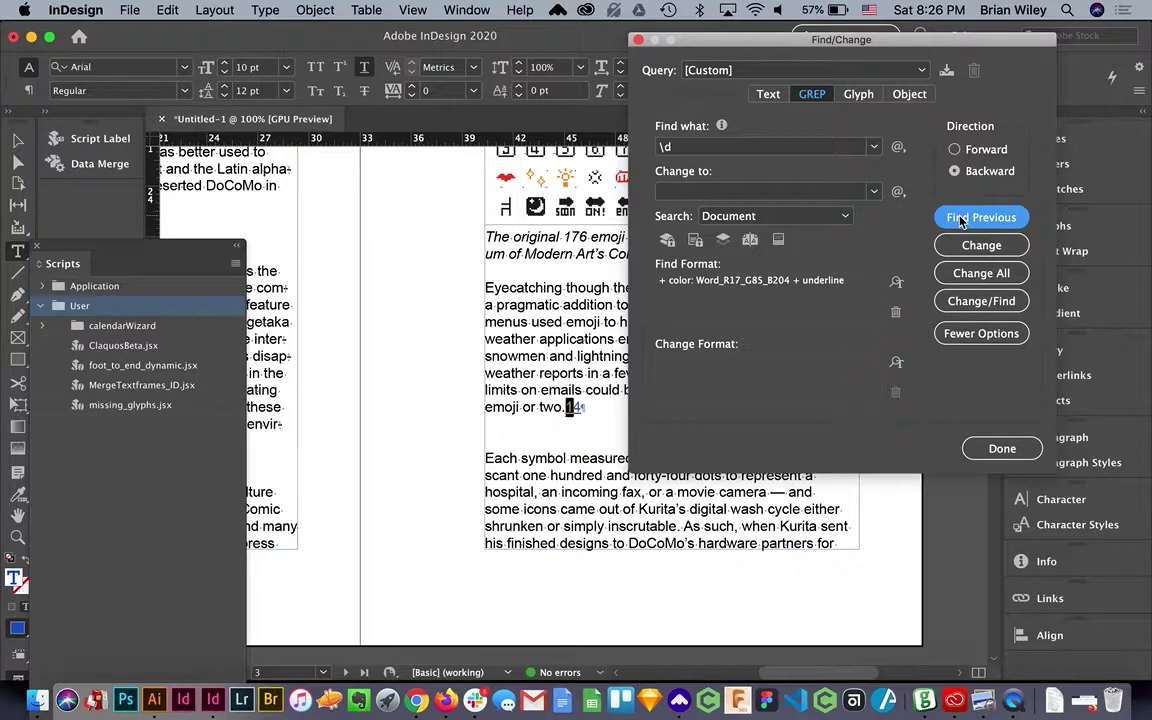
pyautogui.click(955, 219)
pyautogui.click(955, 219)
pyautogui.click(960, 219)
pyautogui.click(960, 219)
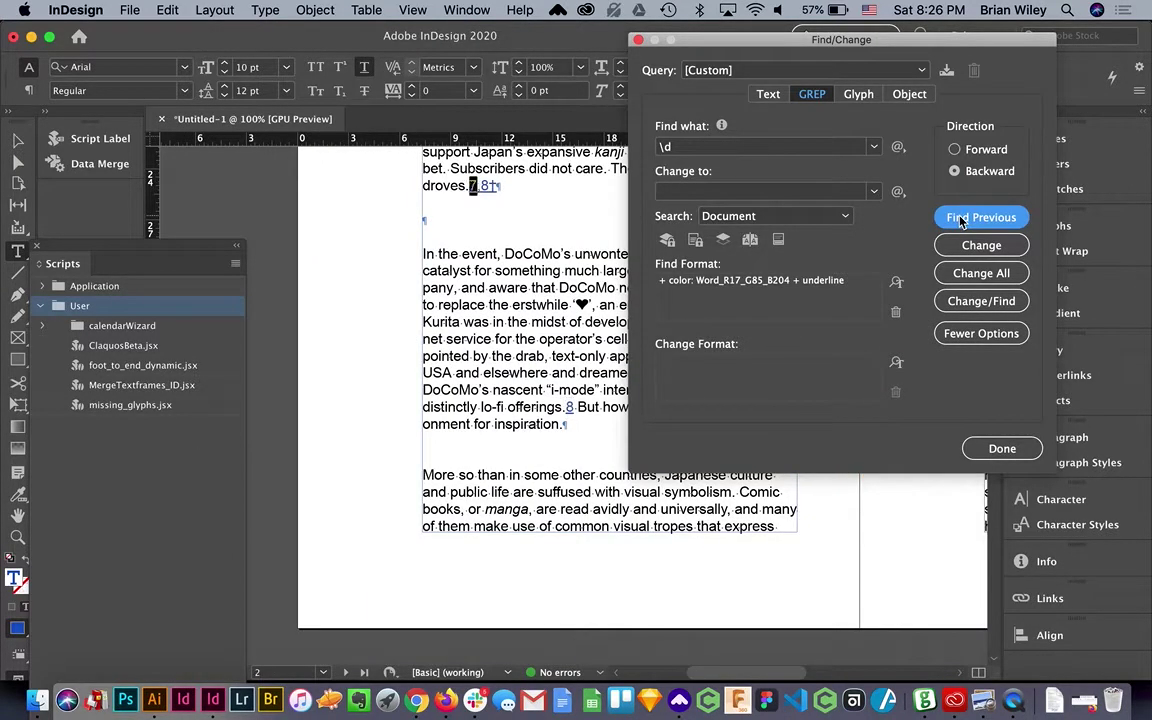
pyautogui.click(960, 219)
pyautogui.click(960, 219)
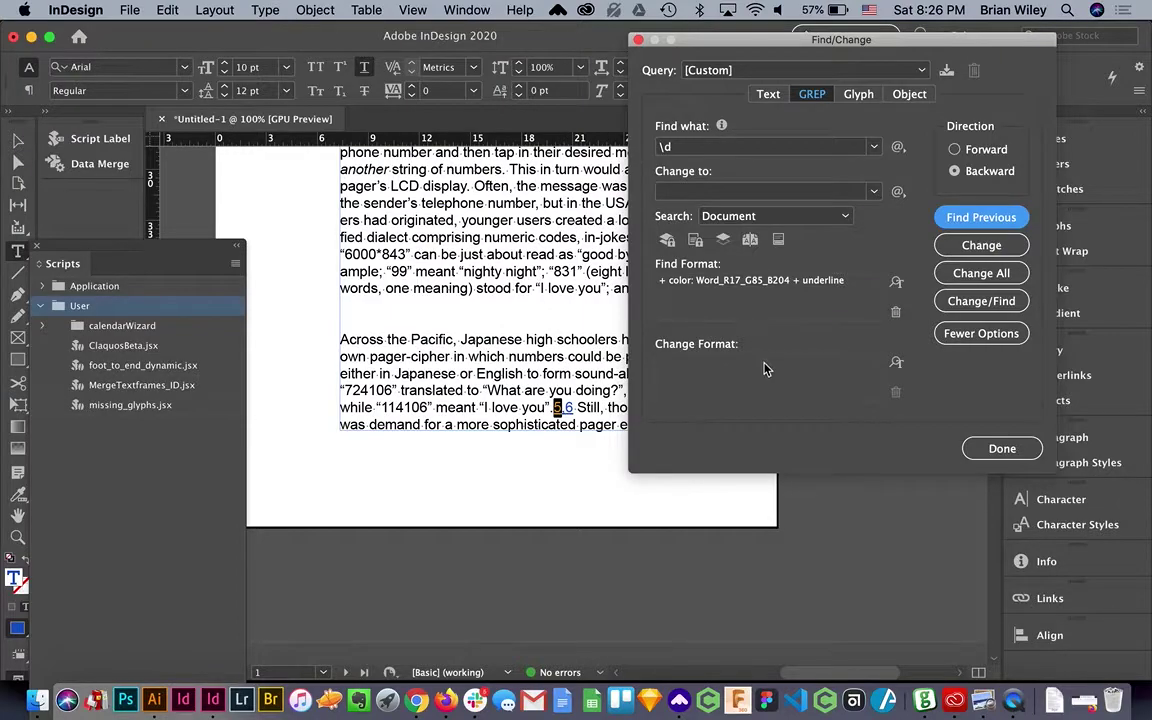
pyautogui.click(698, 150)
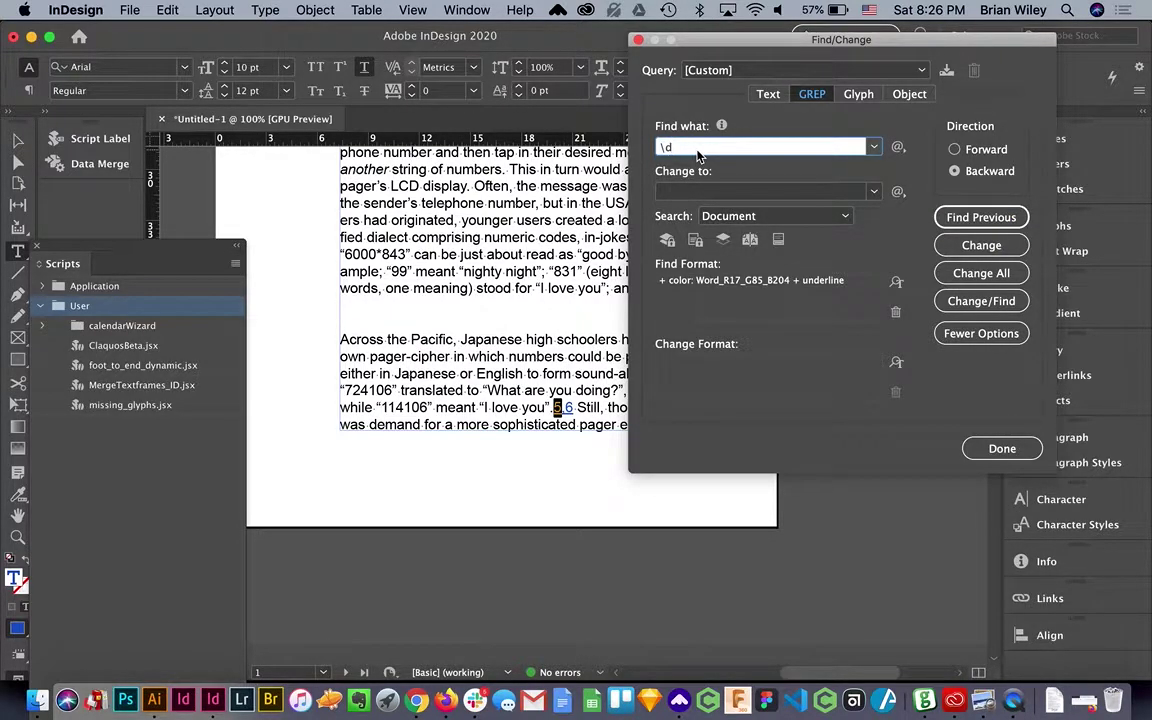
# Change the pattern to \d+ and search Forward to the '5,' endnote after 'I love you'
pyautogui.write('+')
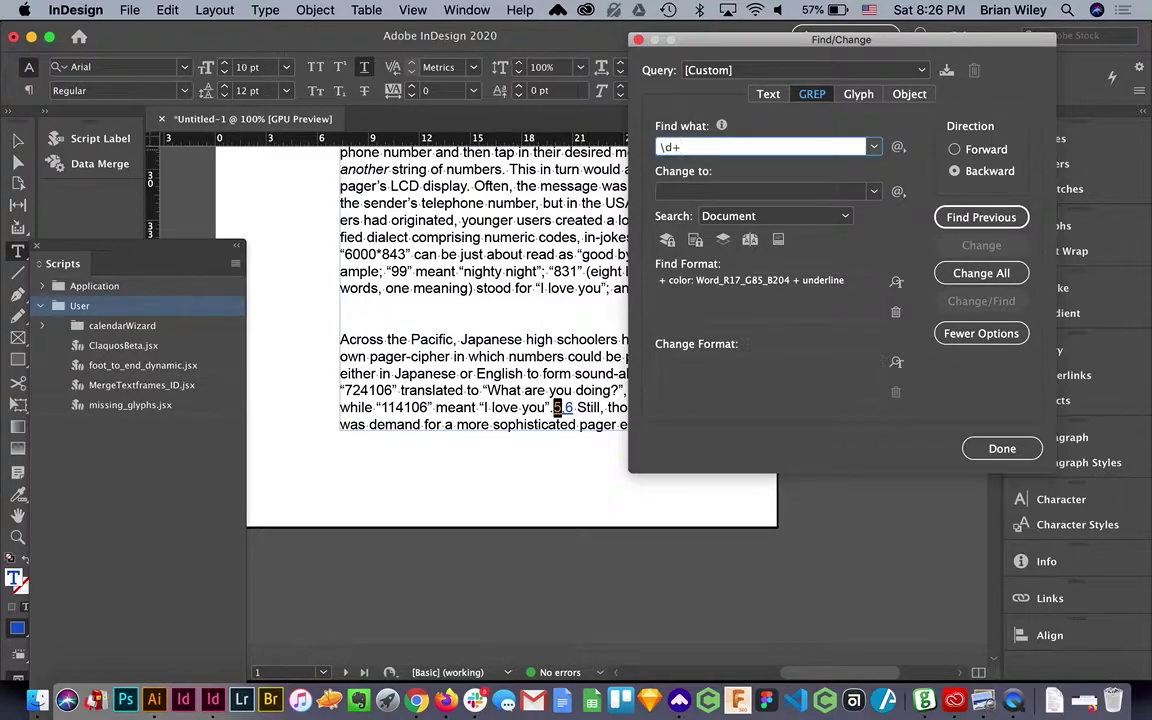
pyautogui.write('.')
pyautogui.click(952, 220)
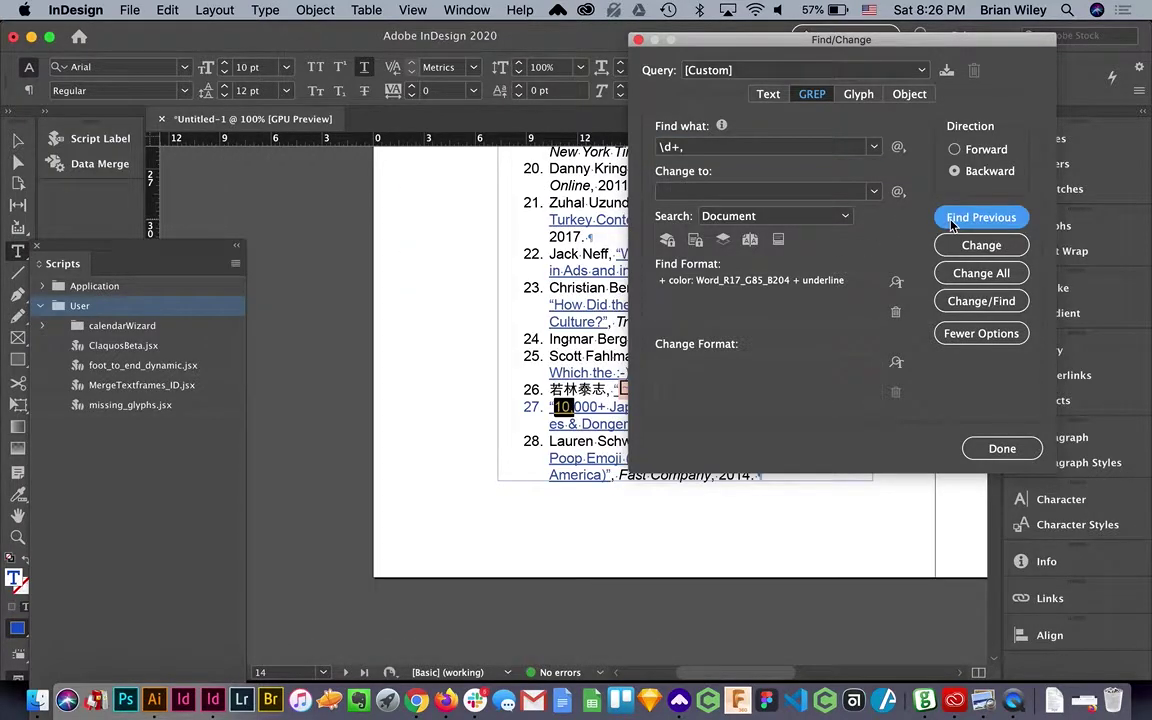
pyautogui.click(956, 150)
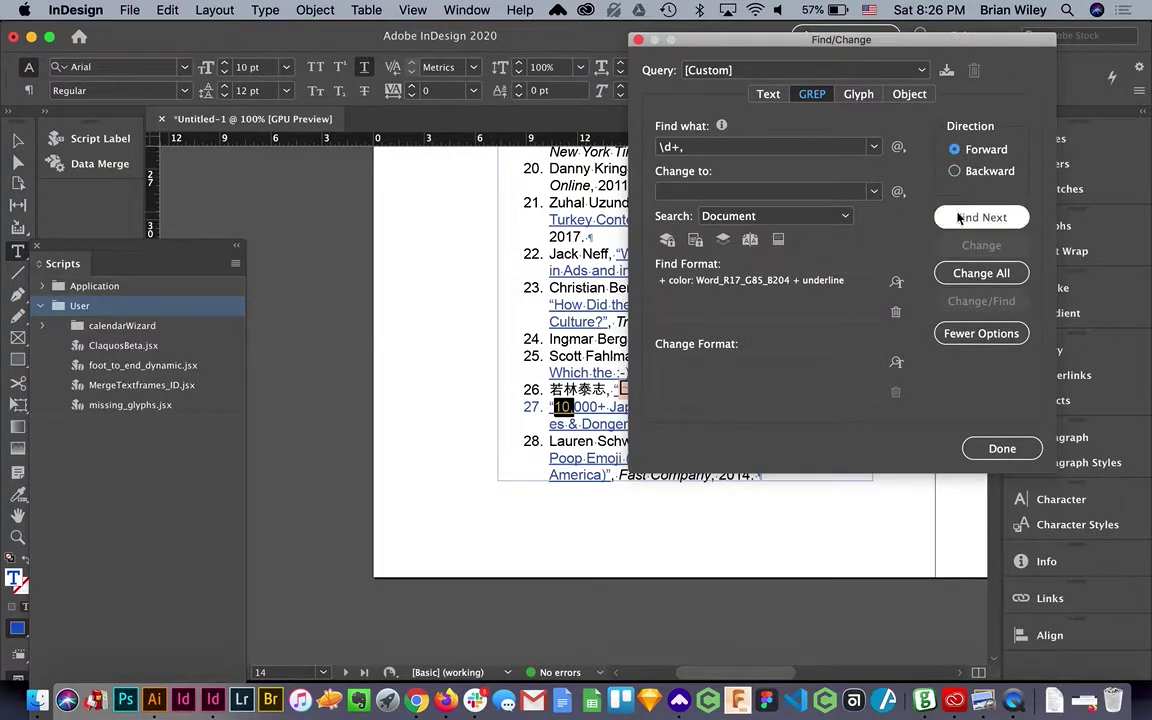
pyautogui.click(958, 217)
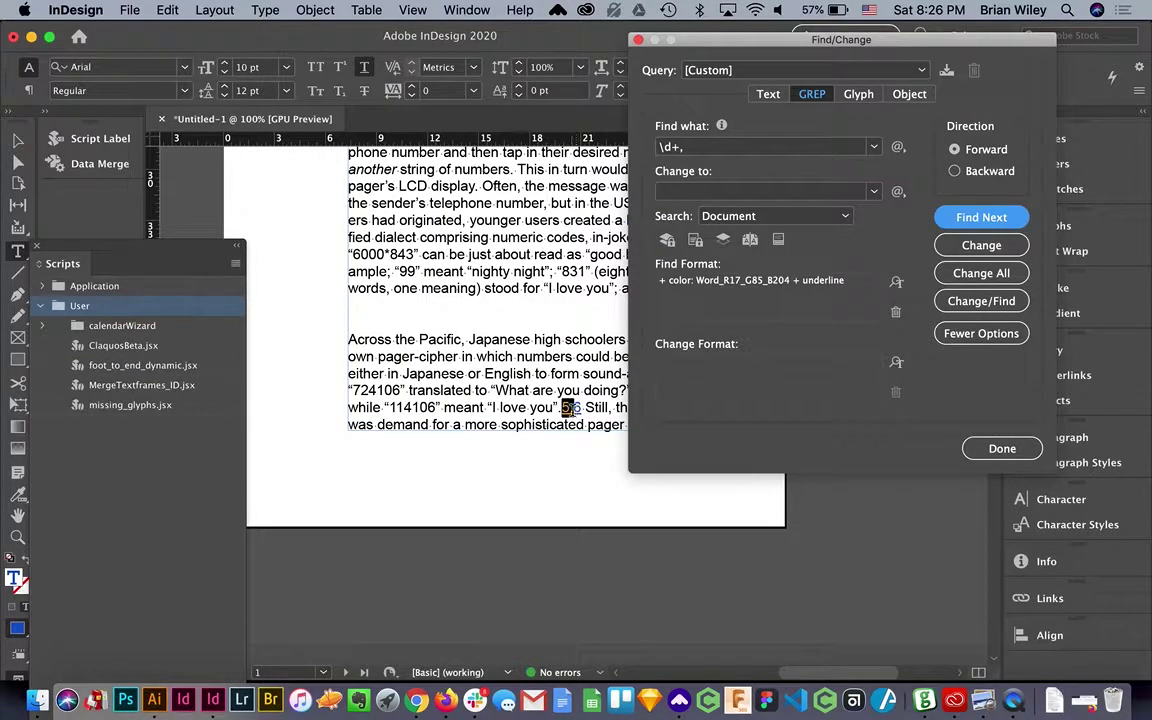
pyautogui.click(692, 148)
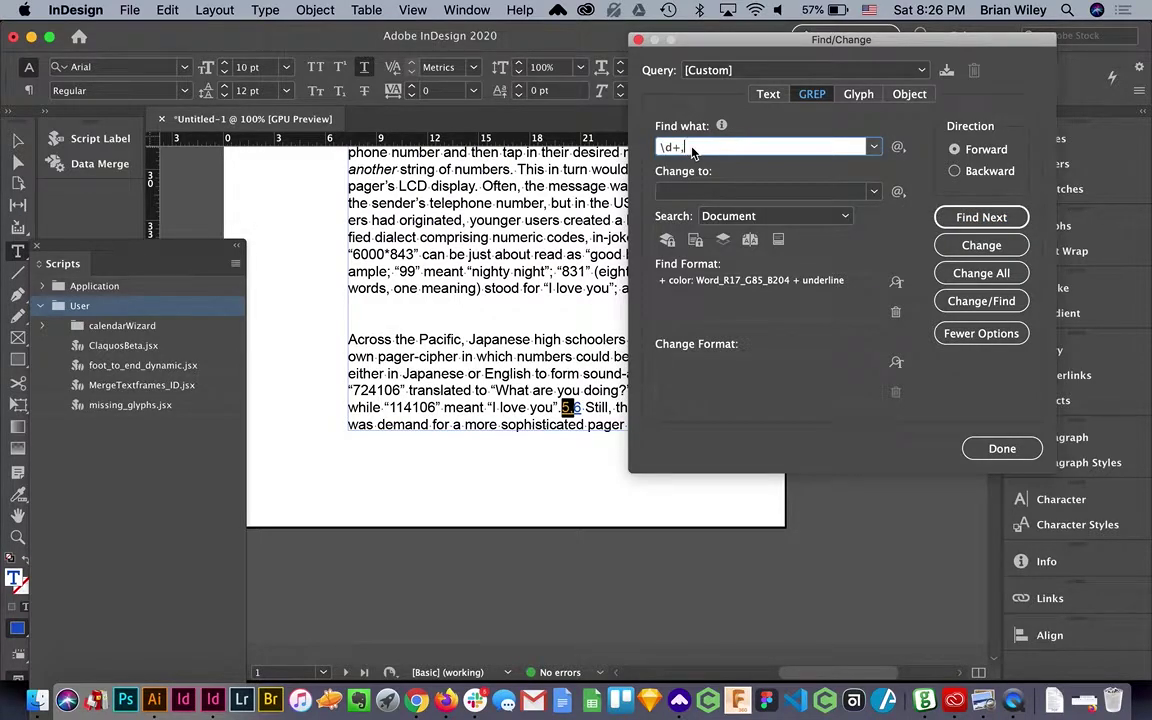
# Make the pattern \d+,? and step through the matching endnote numbers up to endnote 18
pyautogui.write('?')
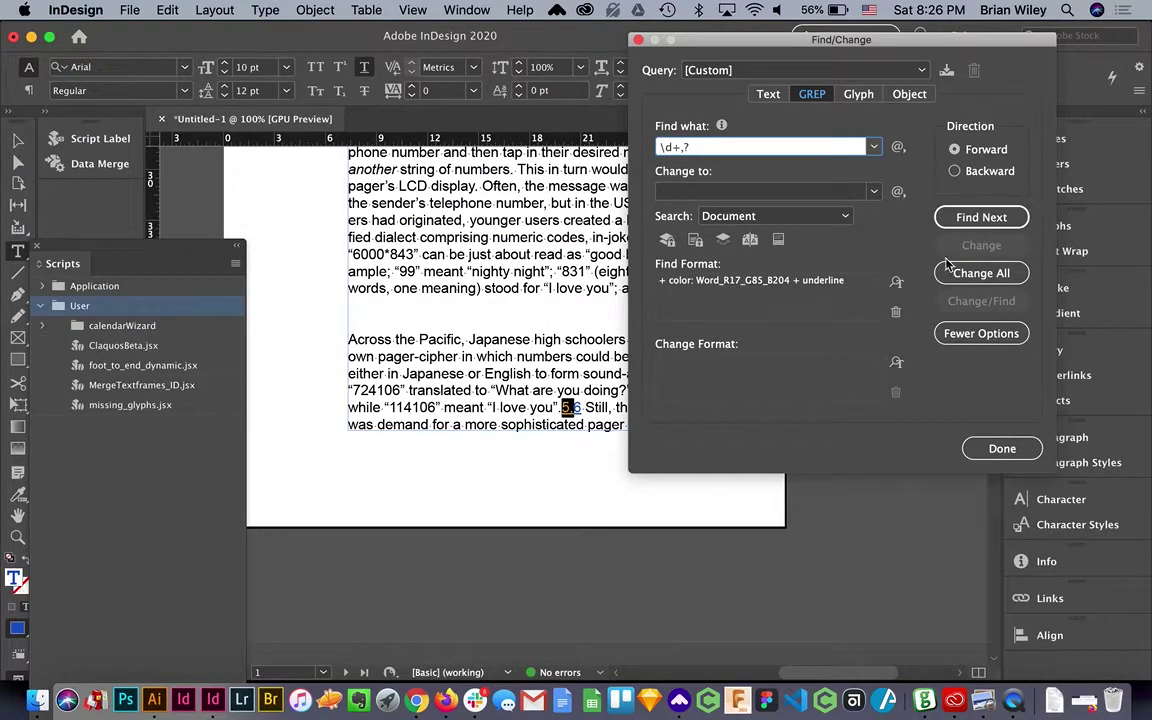
pyautogui.click(975, 220)
pyautogui.click(975, 220)
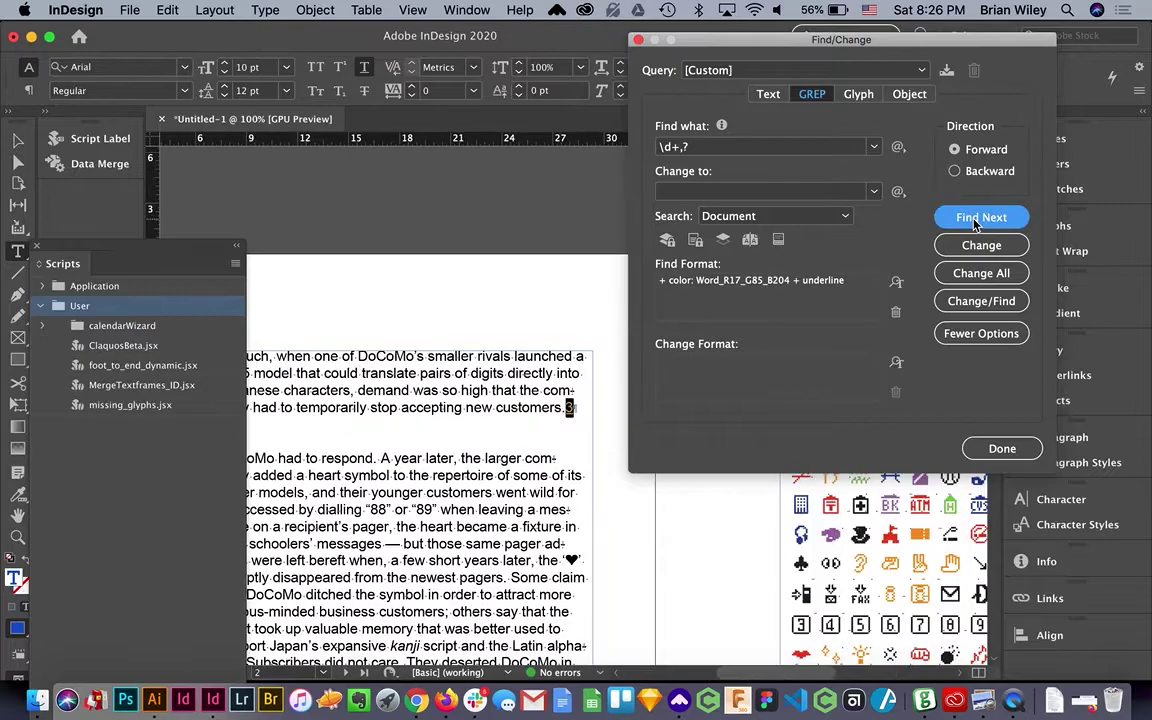
pyautogui.click(975, 220)
pyautogui.click(975, 220)
pyautogui.click(975, 220)
pyautogui.click(975, 222)
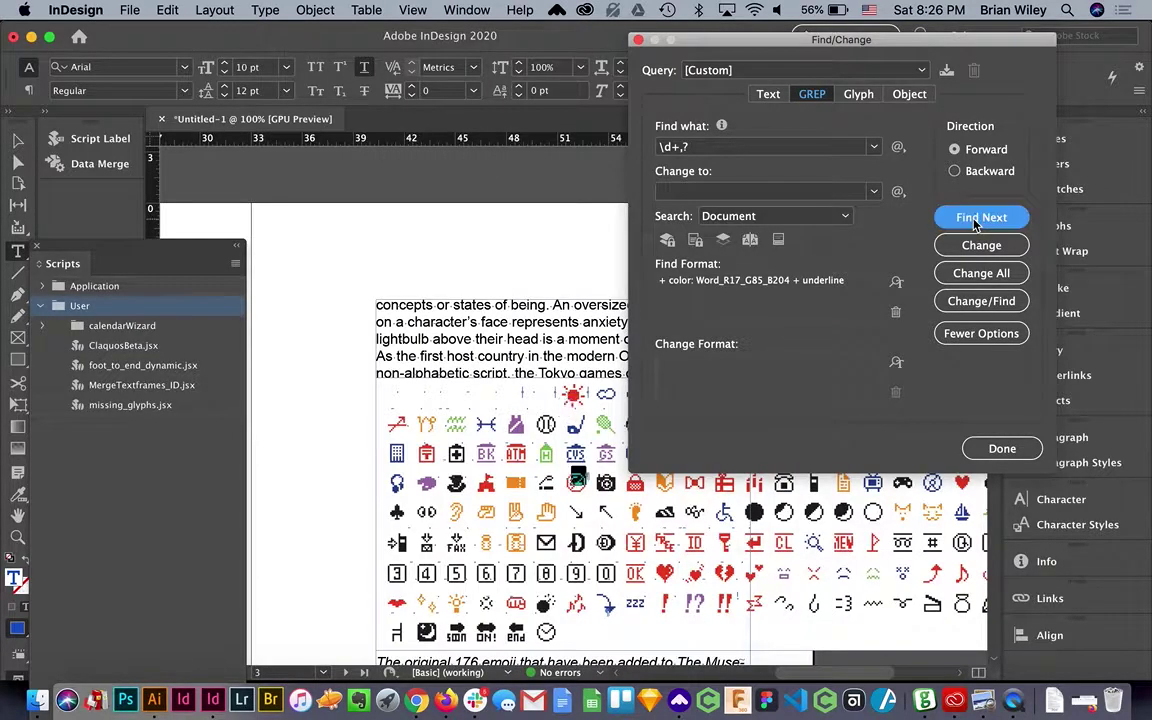
pyautogui.click(975, 222)
pyautogui.click(975, 222)
pyautogui.click(975, 222)
pyautogui.click(975, 222)
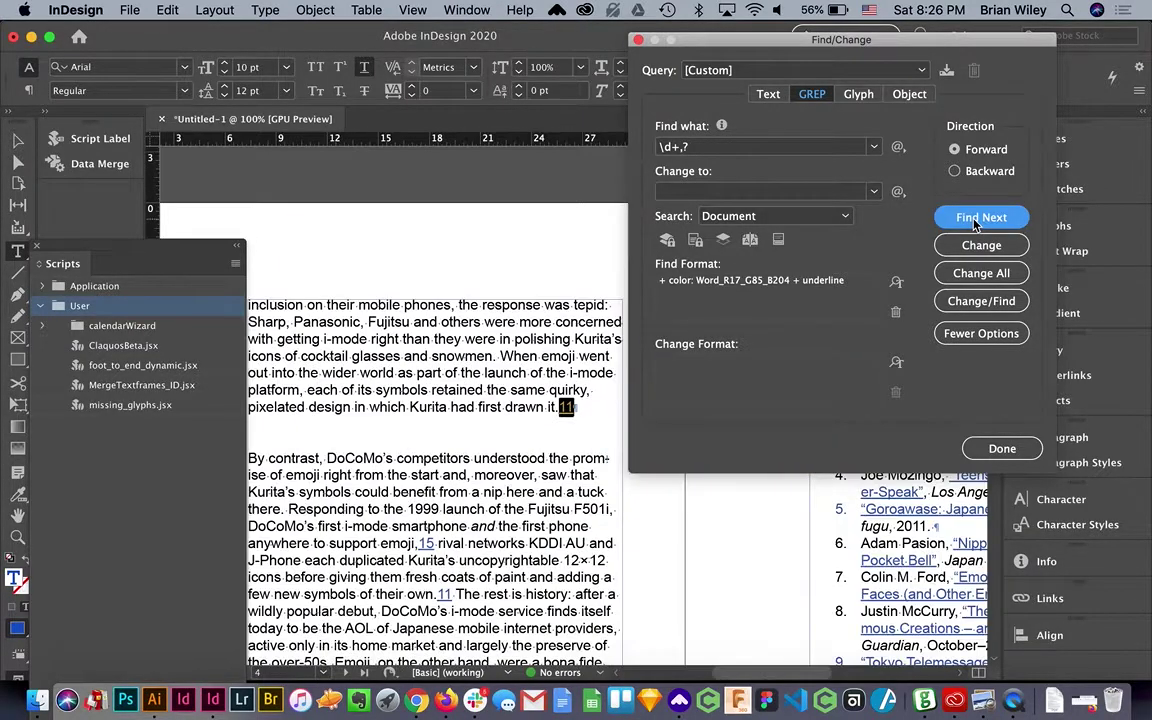
pyautogui.click(975, 222)
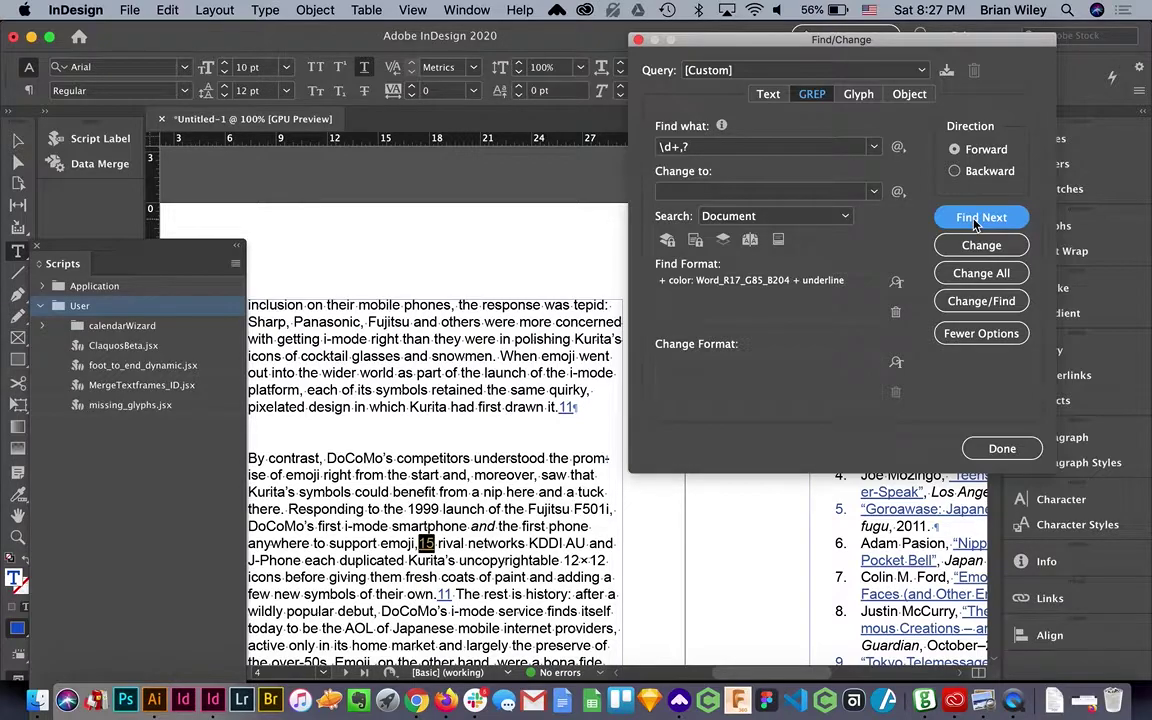
pyautogui.click(975, 222)
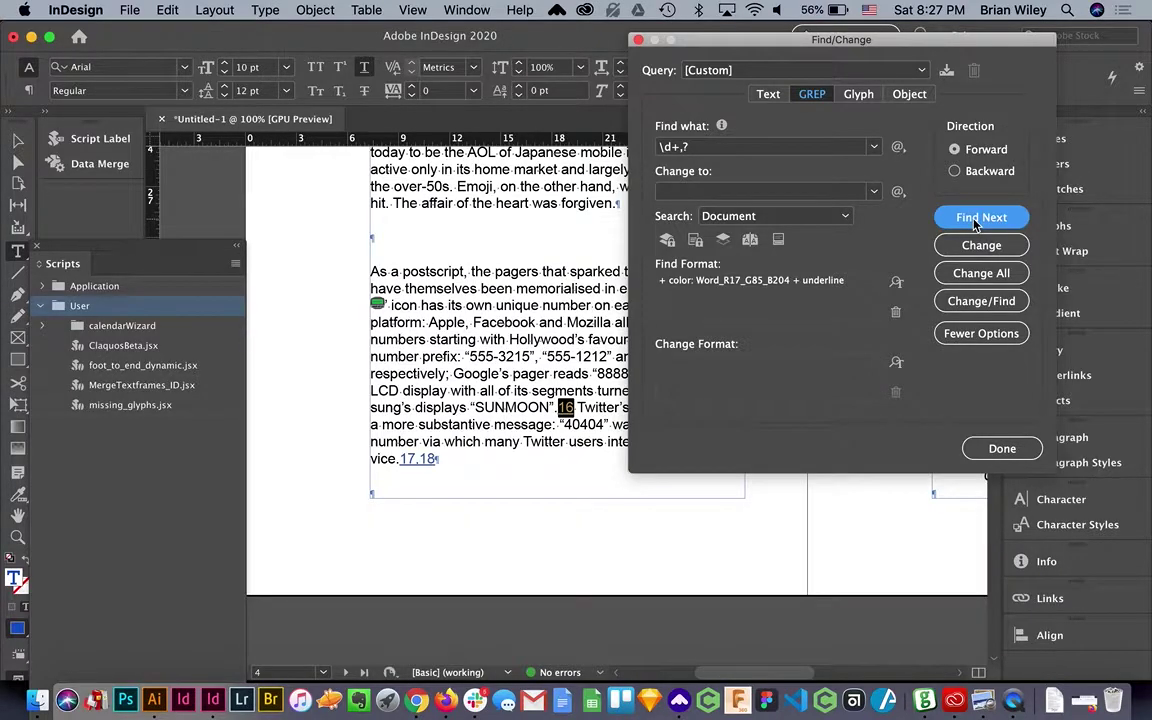
pyautogui.click(979, 219)
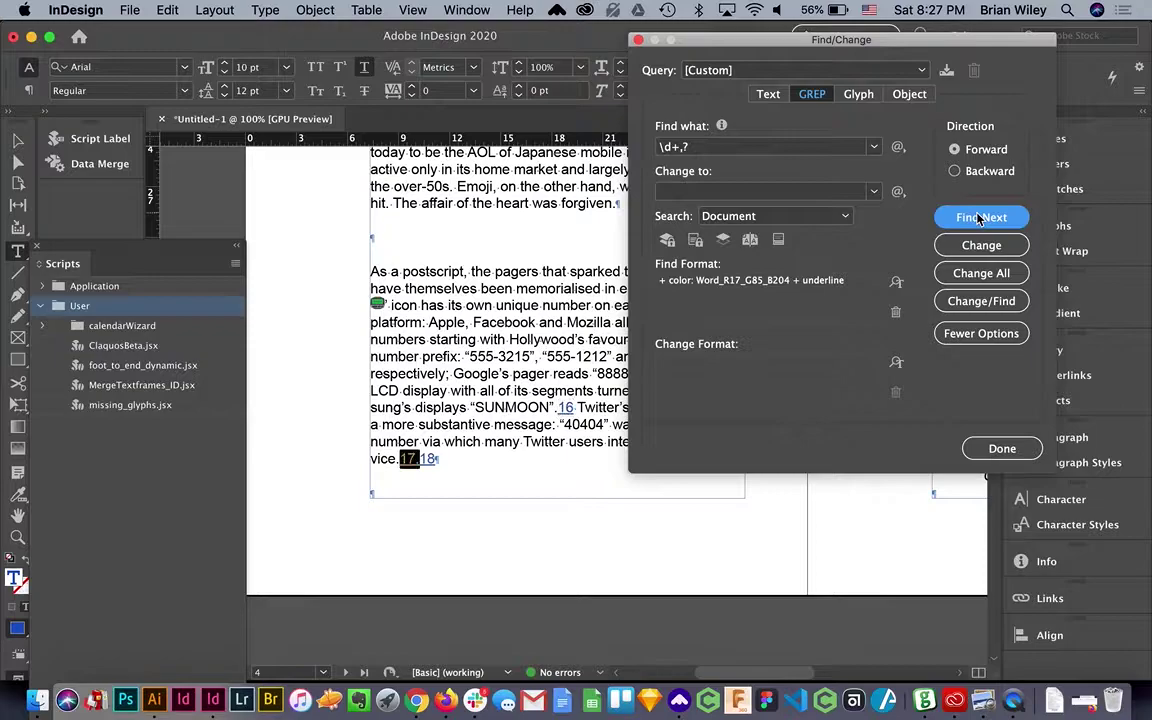
pyautogui.click(979, 219)
# Choose Superscript as the Change Format character style
pyautogui.click(896, 362)
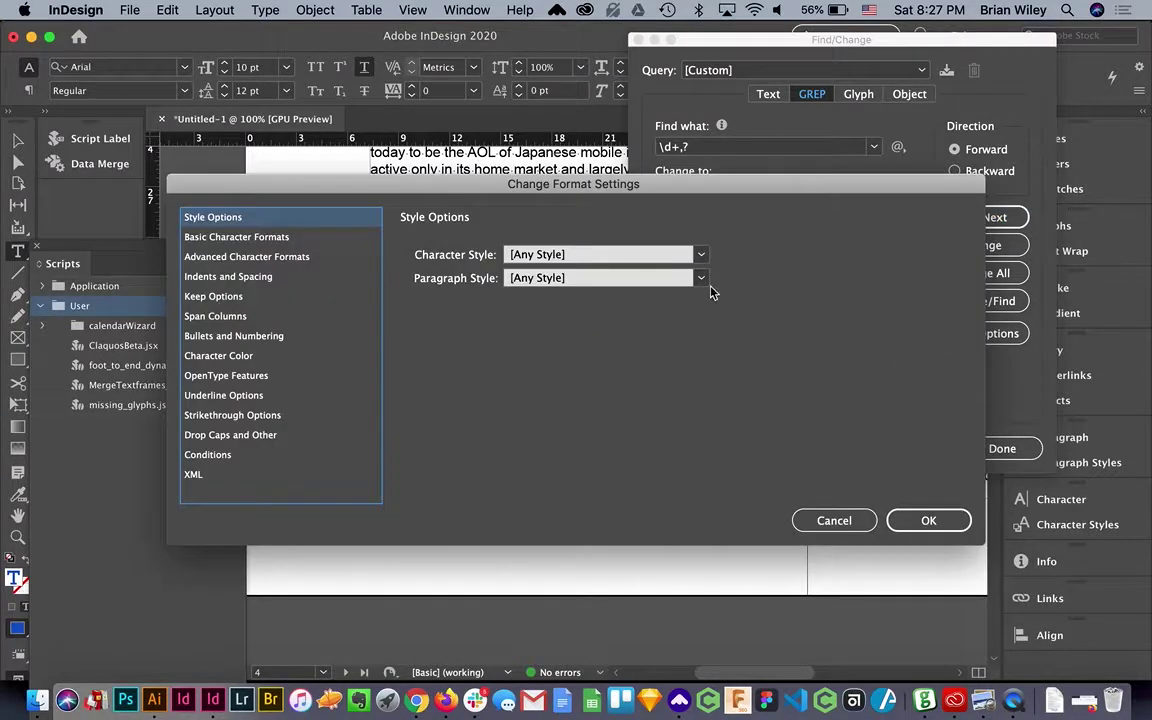
pyautogui.click(702, 254)
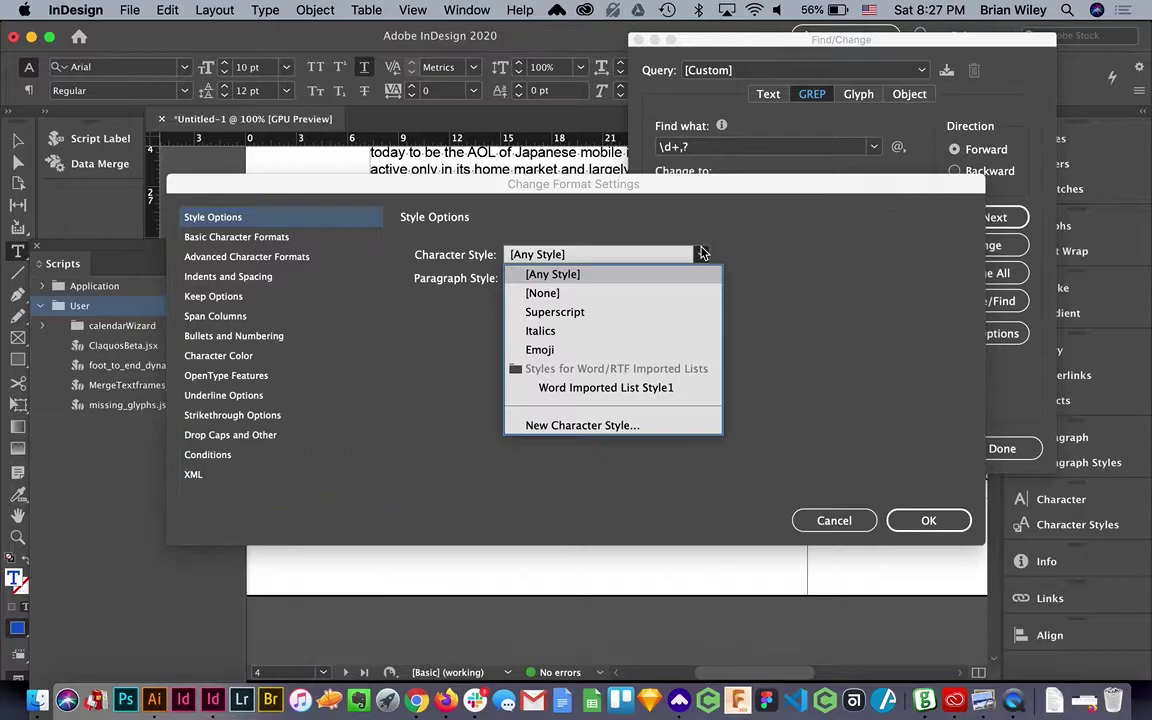
pyautogui.click(555, 312)
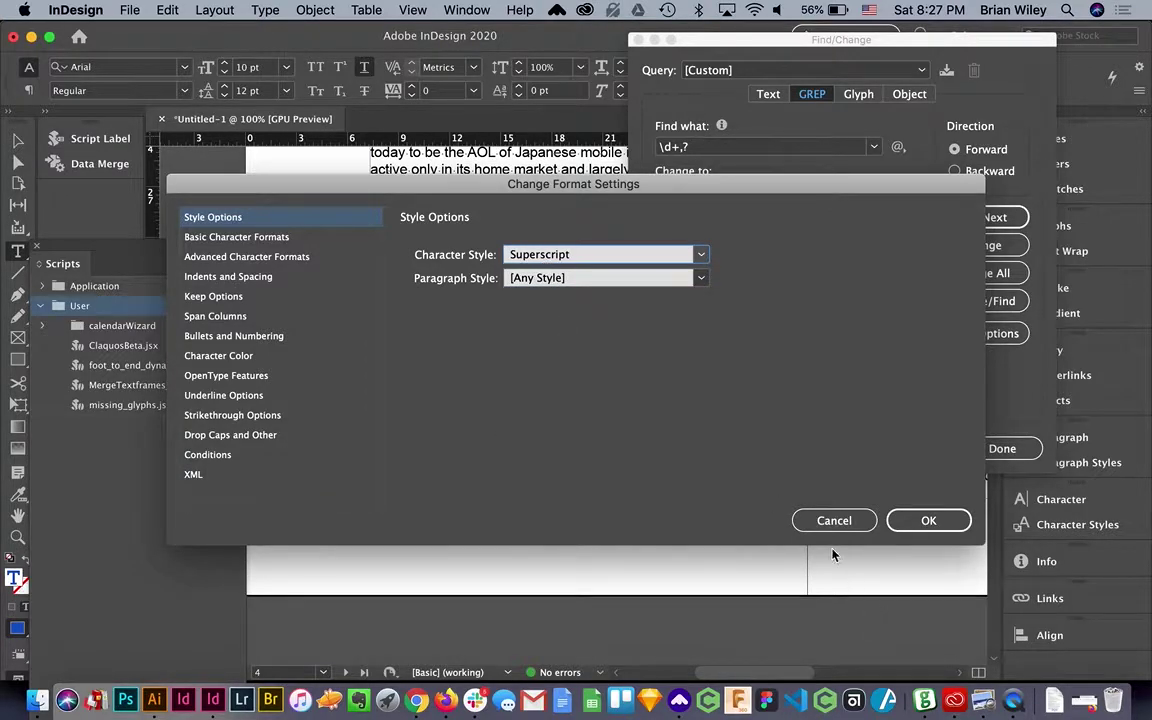
# Confirm the Superscript replacement format and check the style uses OpenType Superior/Superscript position
pyautogui.click(928, 520)
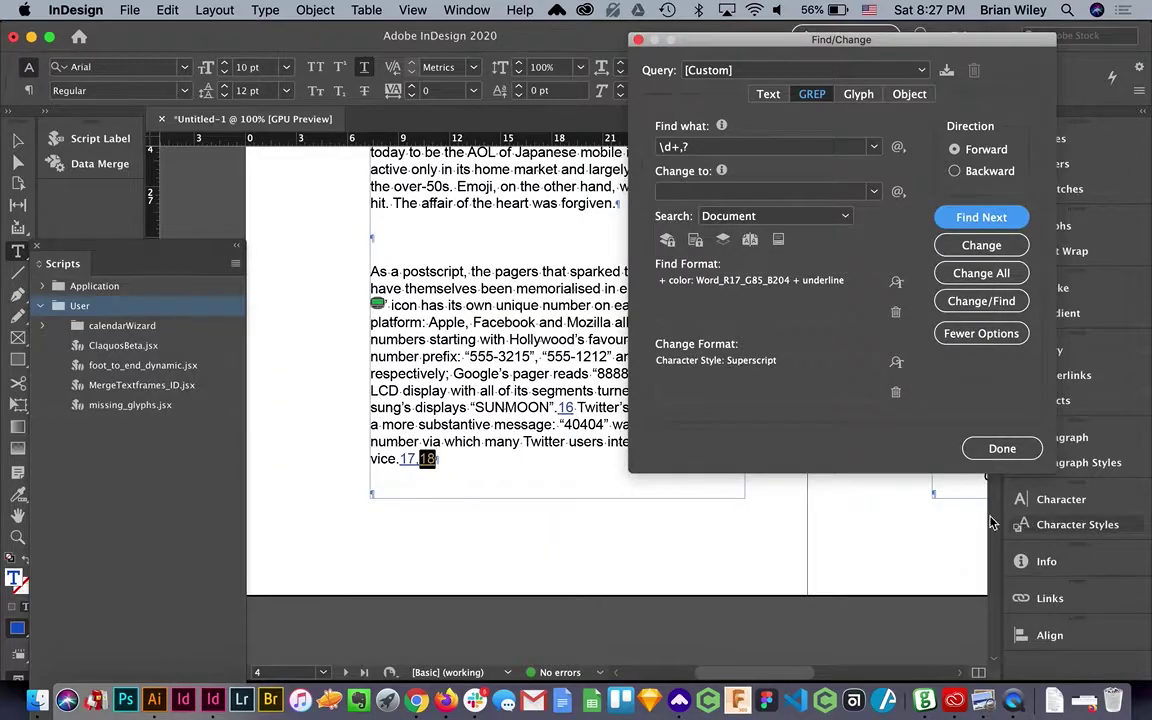
pyautogui.click(1040, 524)
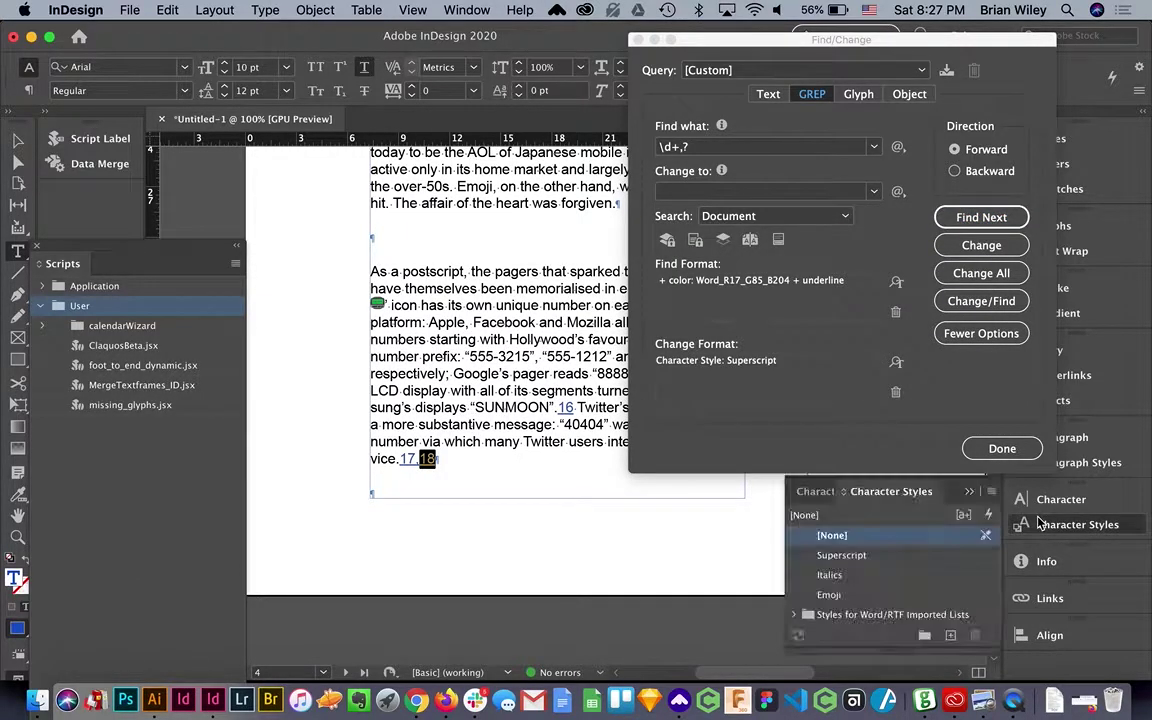
pyautogui.click(852, 555)
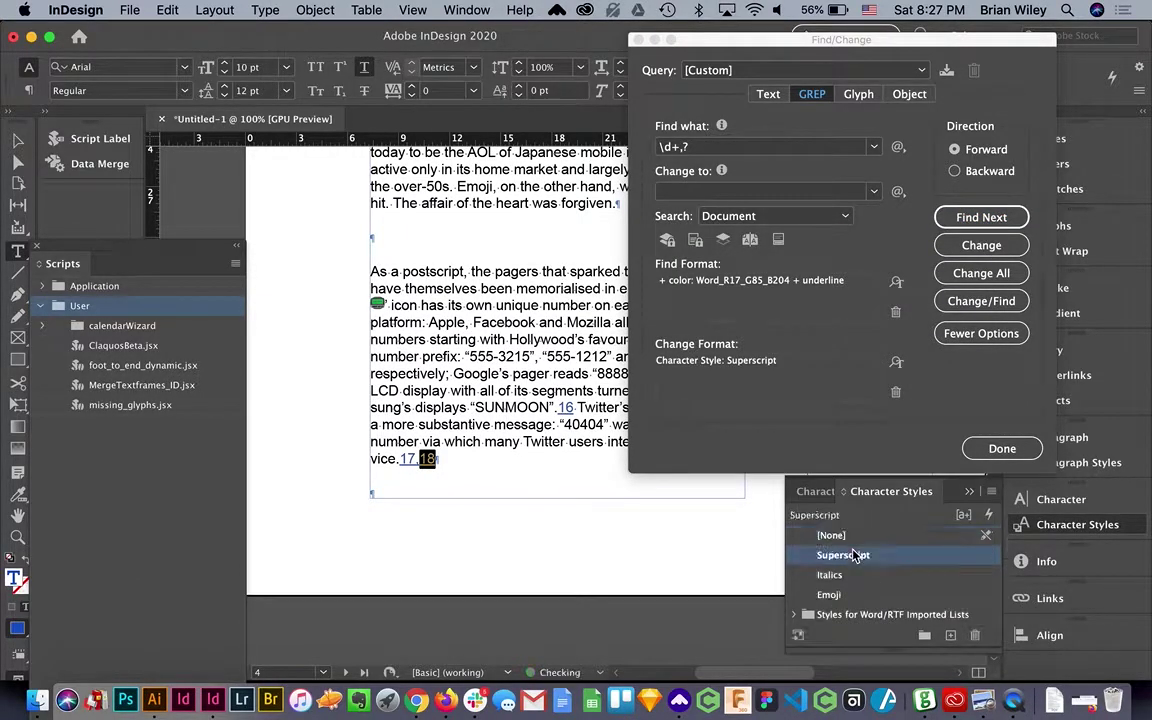
pyautogui.click(852, 555)
pyautogui.doubleClick(953, 561)
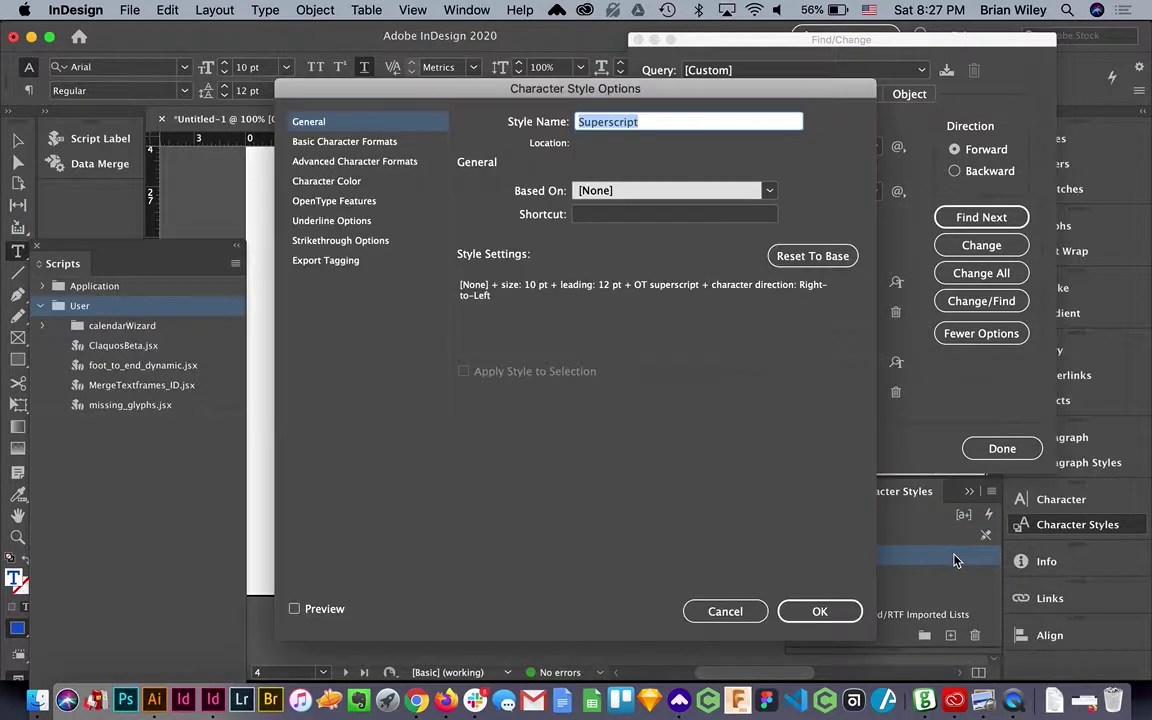
pyautogui.click(311, 145)
pyautogui.click(323, 124)
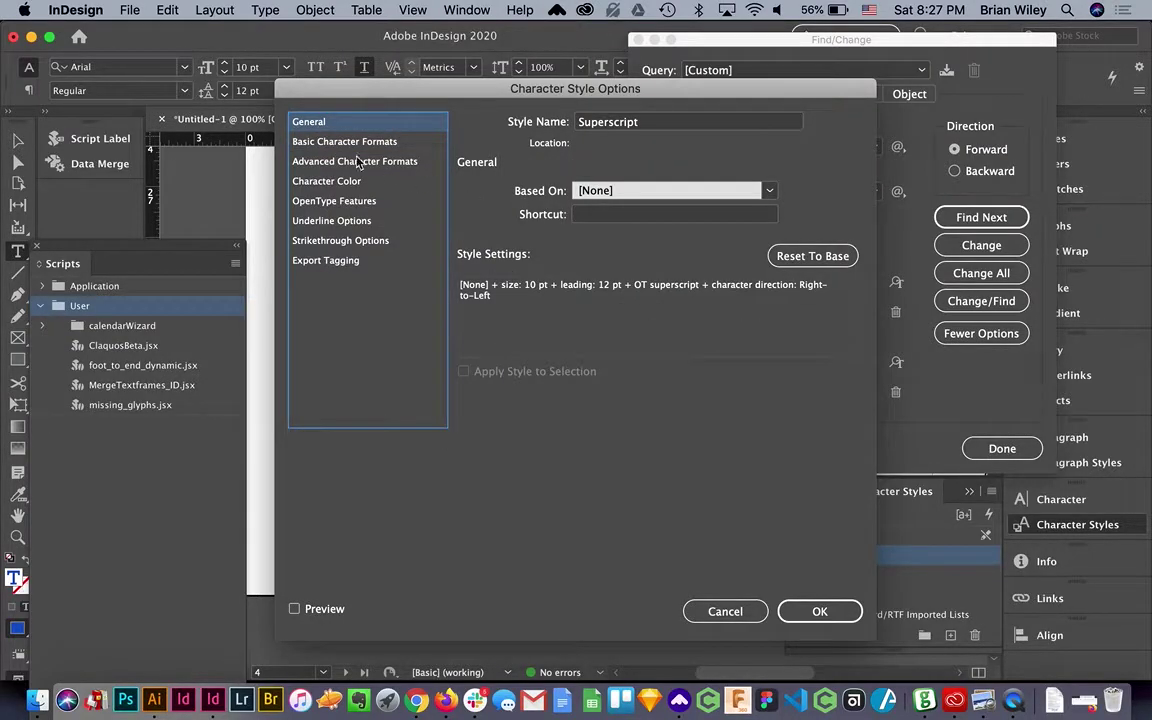
pyautogui.click(330, 145)
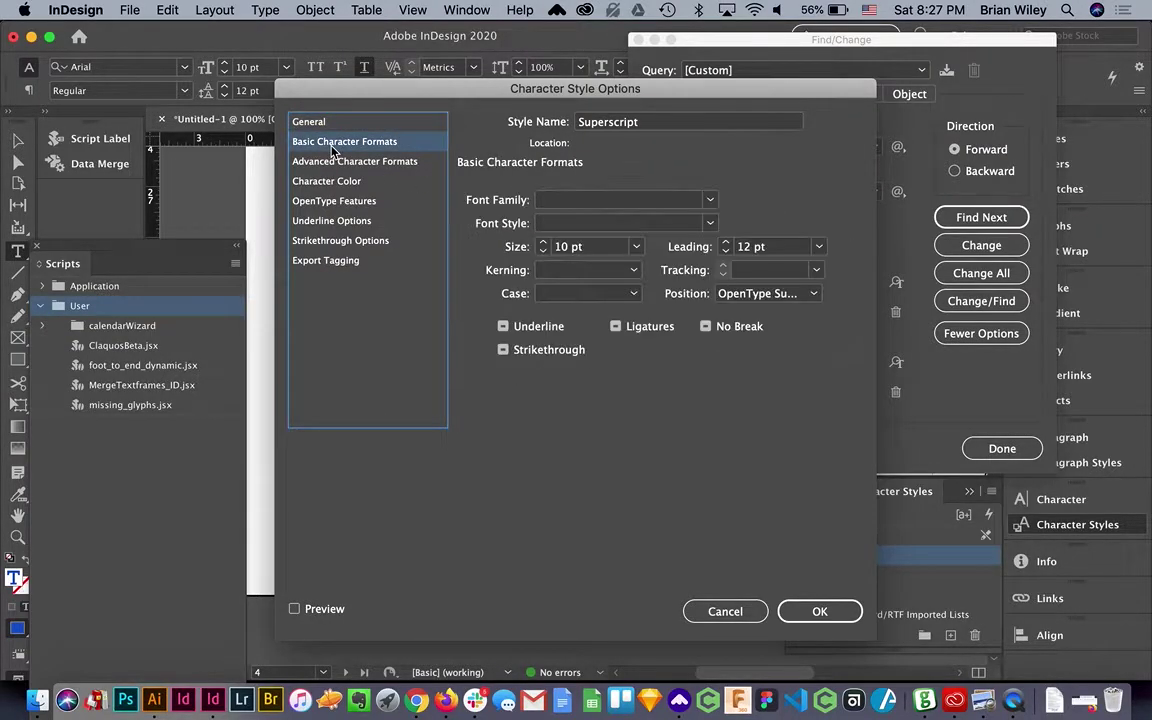
pyautogui.click(768, 293)
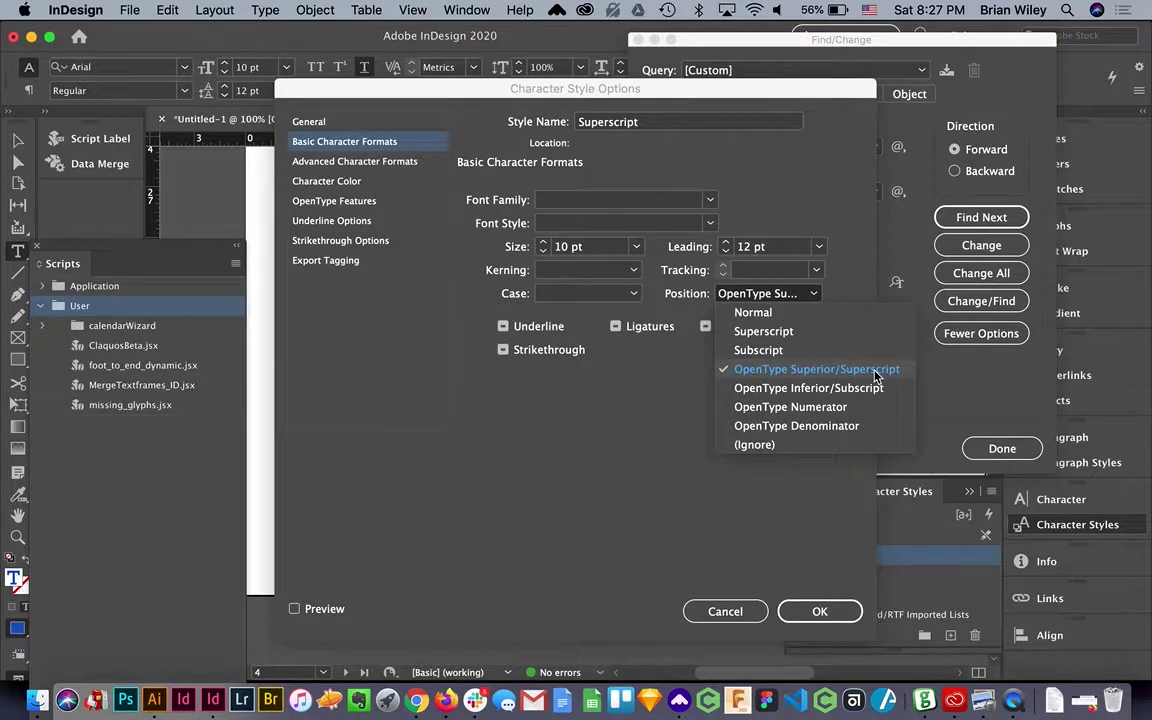
pyautogui.click(817, 610)
pyautogui.click(817, 610)
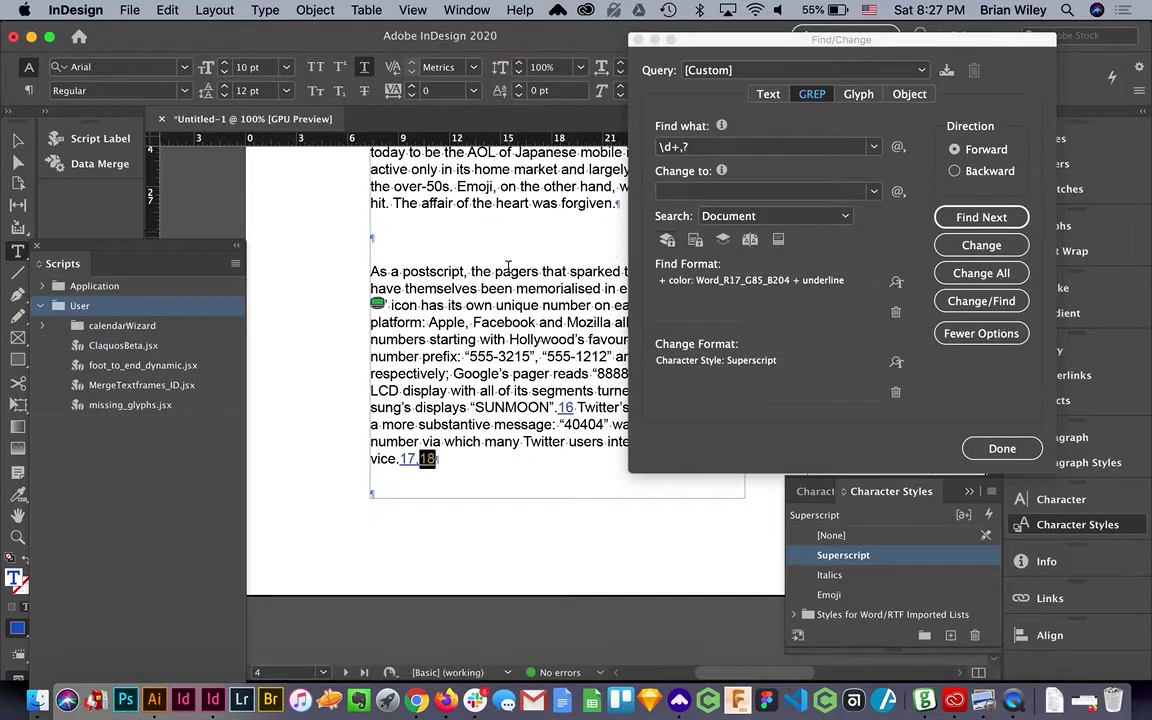
# Scroll to the endnotes list, place the cursor in it, and open the Search scope dropdown
pyautogui.scroll(-15, 520, 268)
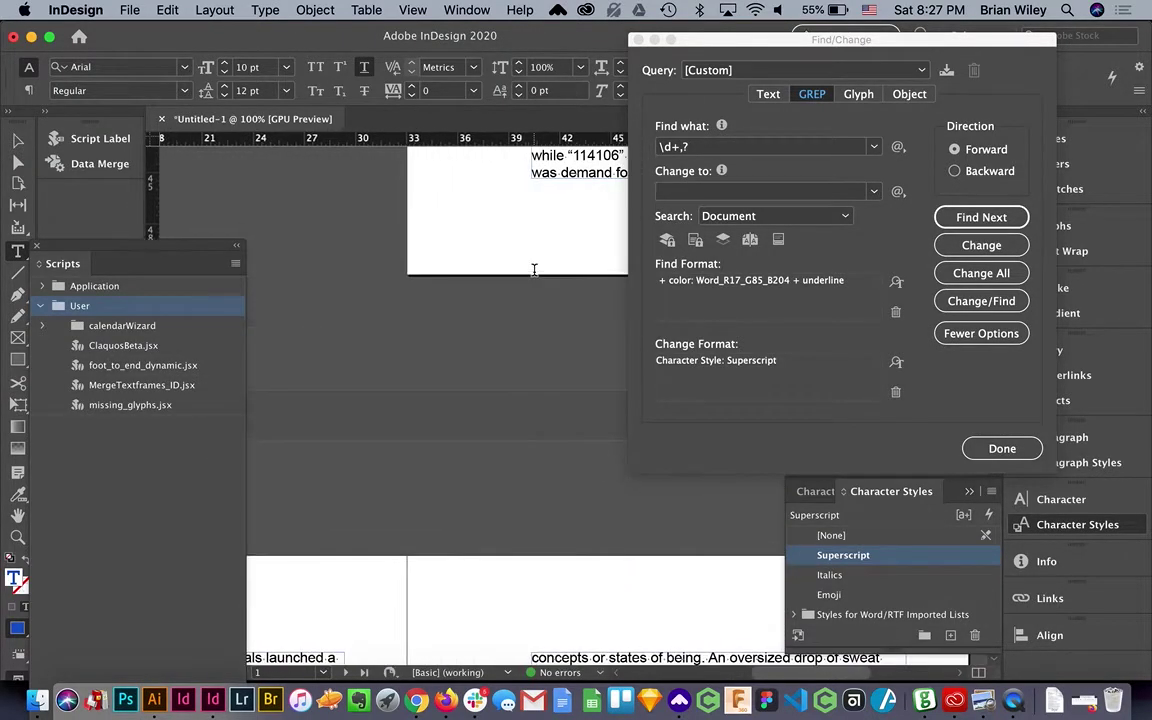
pyautogui.scroll(10, 534, 268)
pyautogui.hscroll(3, 534, 268)
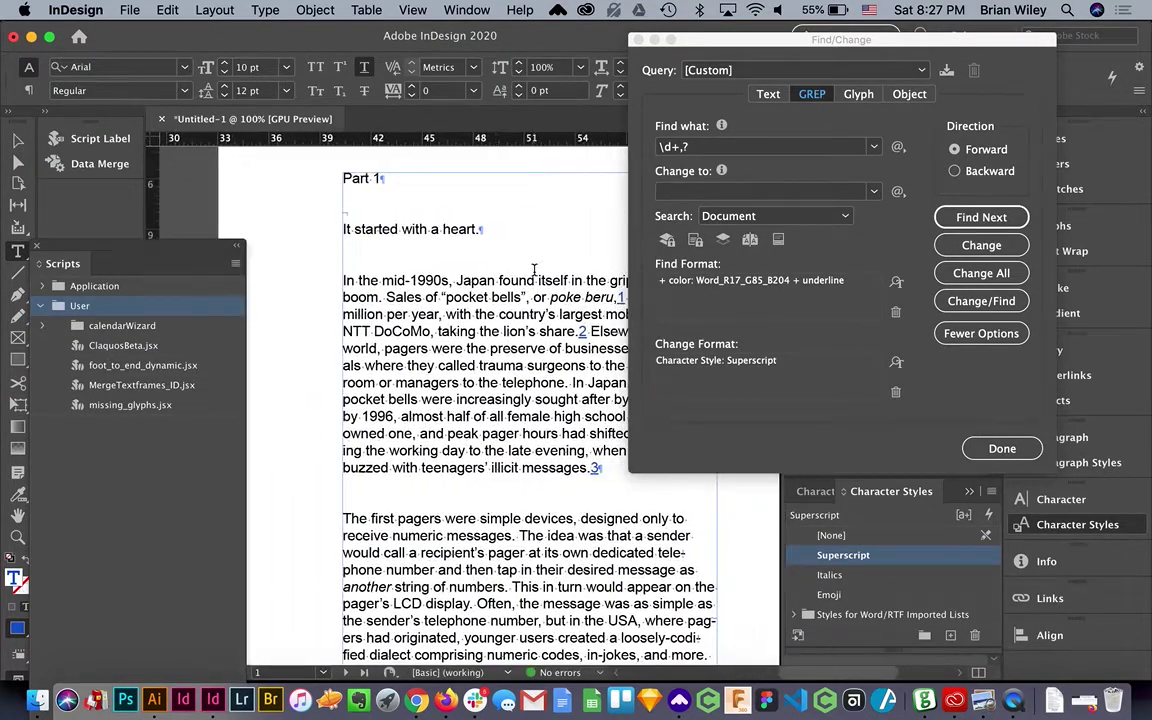
pyautogui.moveTo(312, 165); pyautogui.dragTo(456, 506)
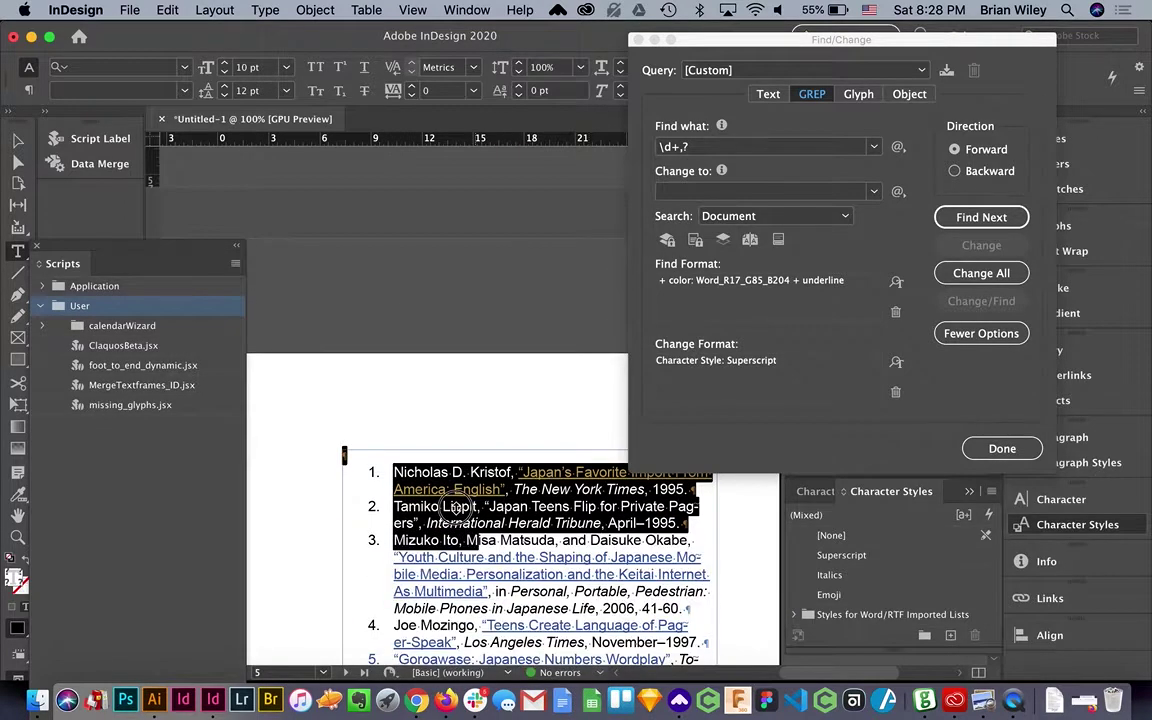
pyautogui.click(352, 458)
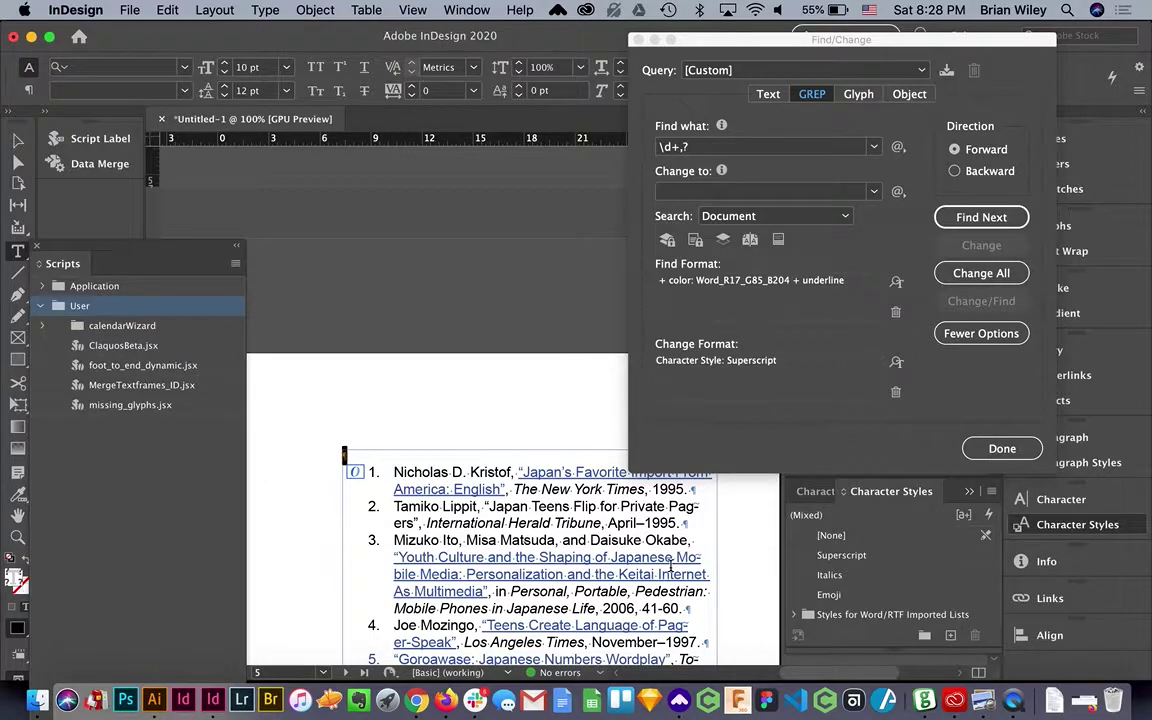
pyautogui.click(755, 217)
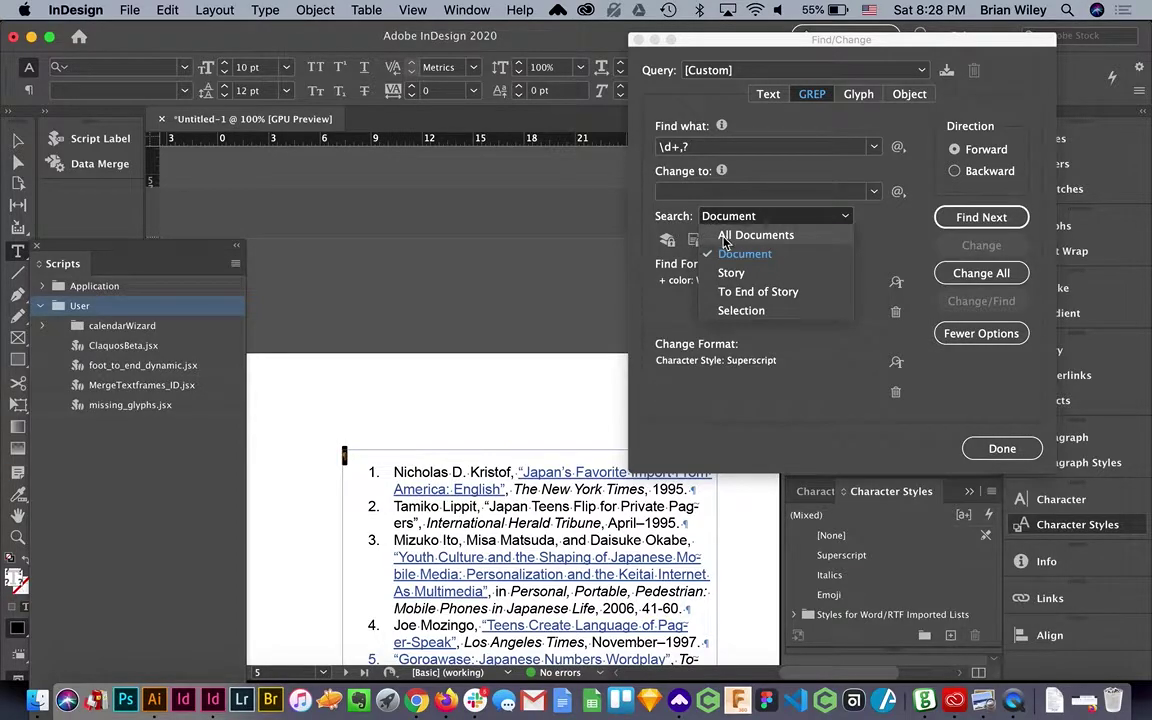
# Limit the search to Selection and Change All, restyling 21 endnote numbers as Superscript
pyautogui.click(746, 311)
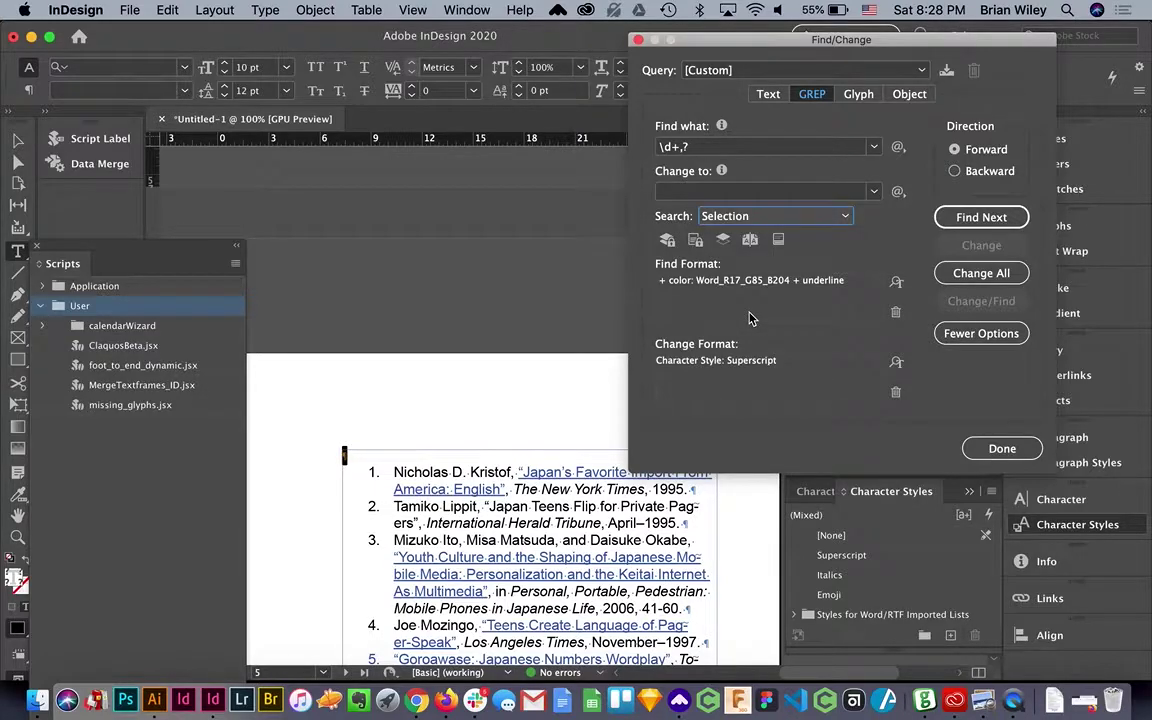
pyautogui.click(975, 219)
pyautogui.click(954, 279)
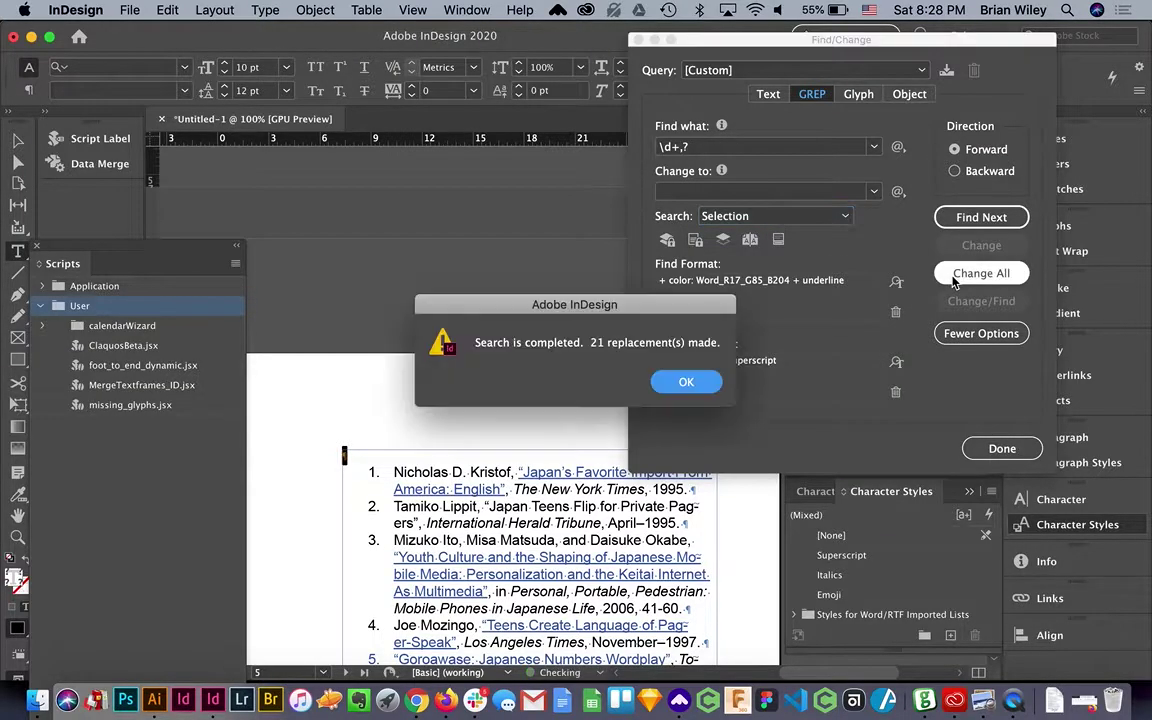
pyautogui.click(685, 383)
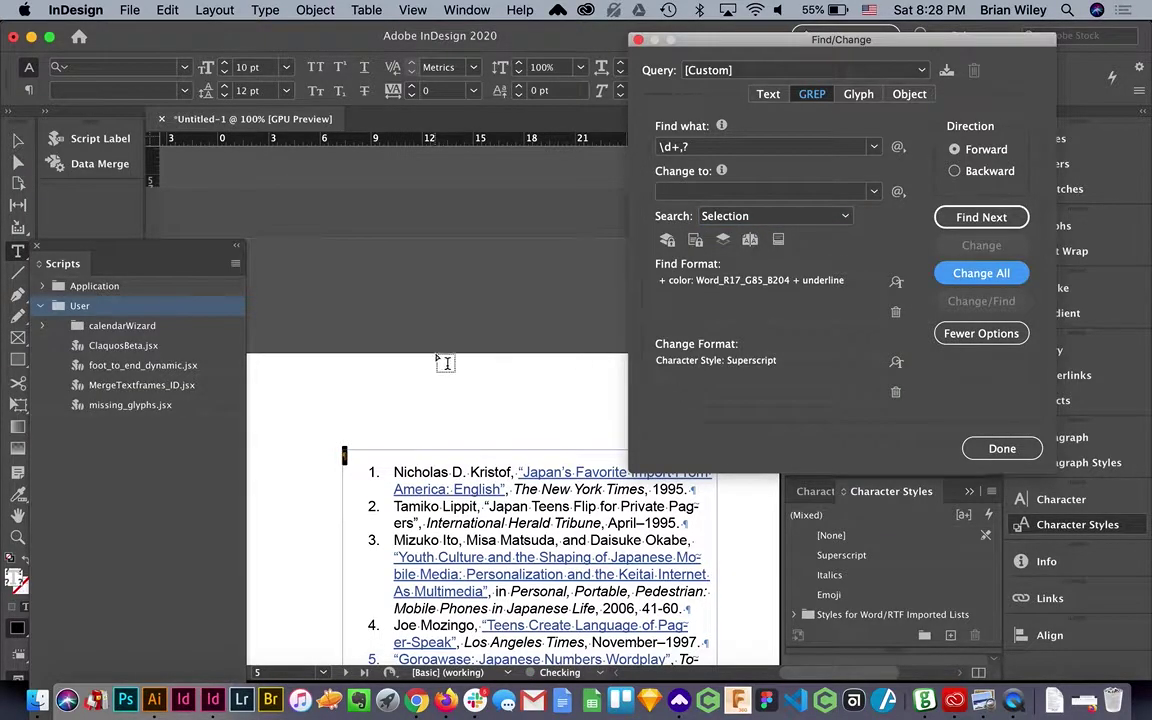
pyautogui.scroll(10, 440, 363)
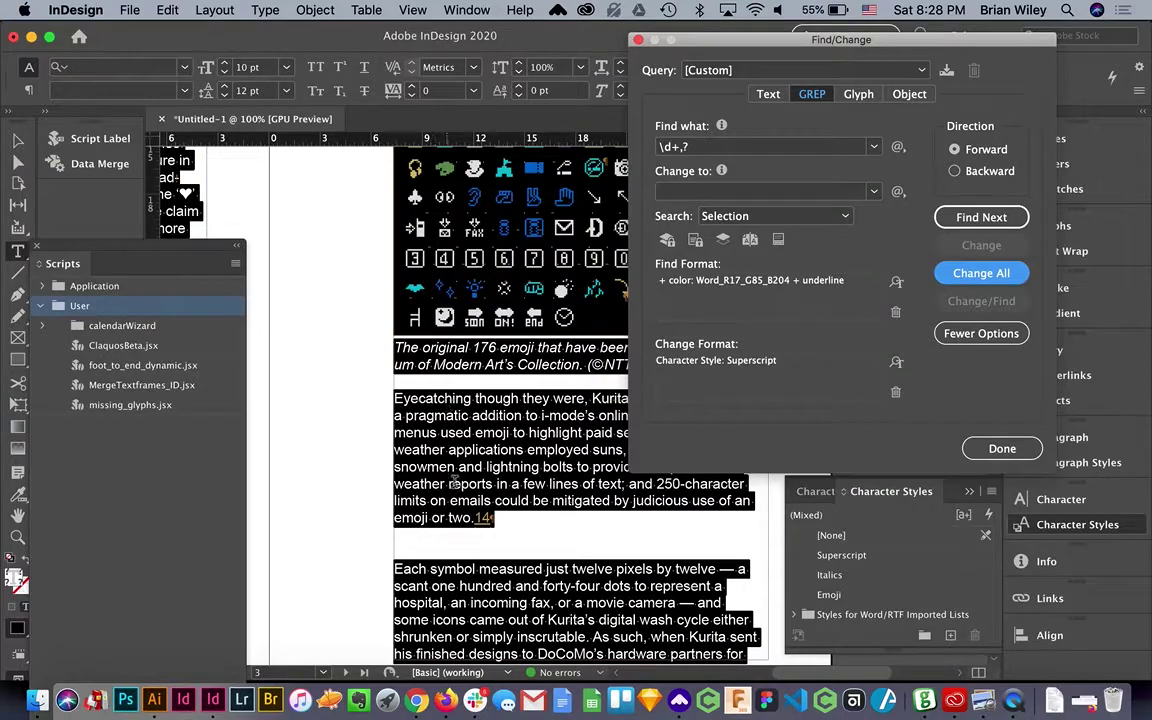
pyautogui.click(473, 456)
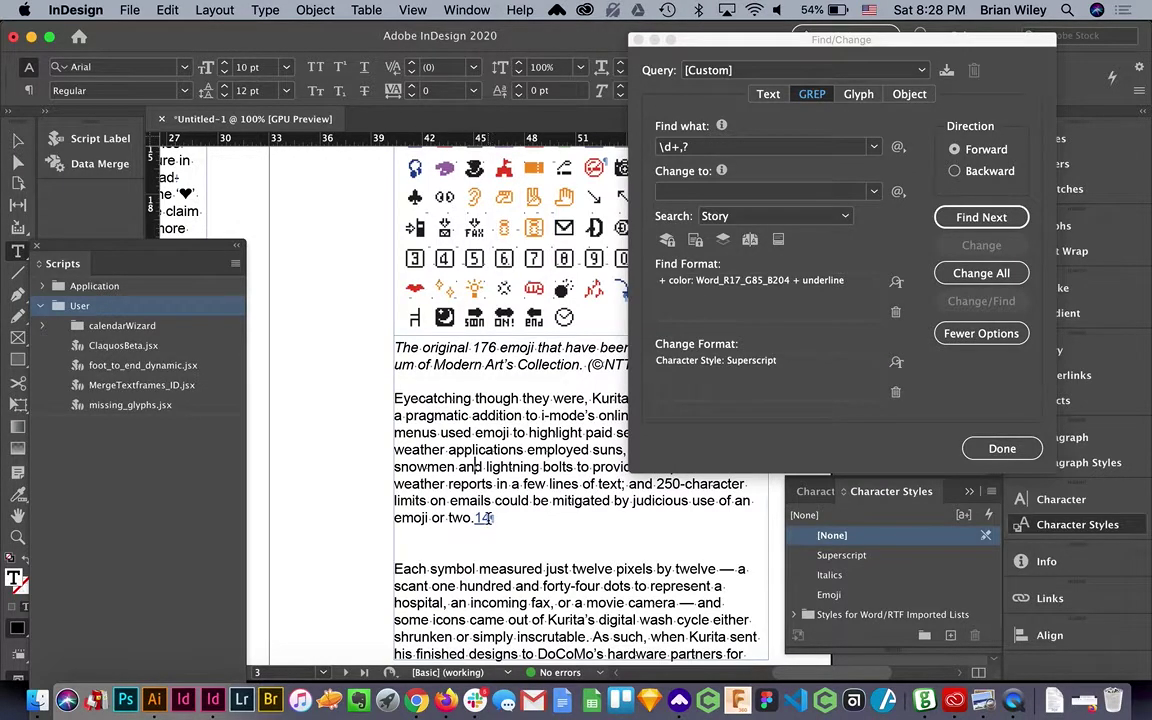
pyautogui.doubleClick(484, 517)
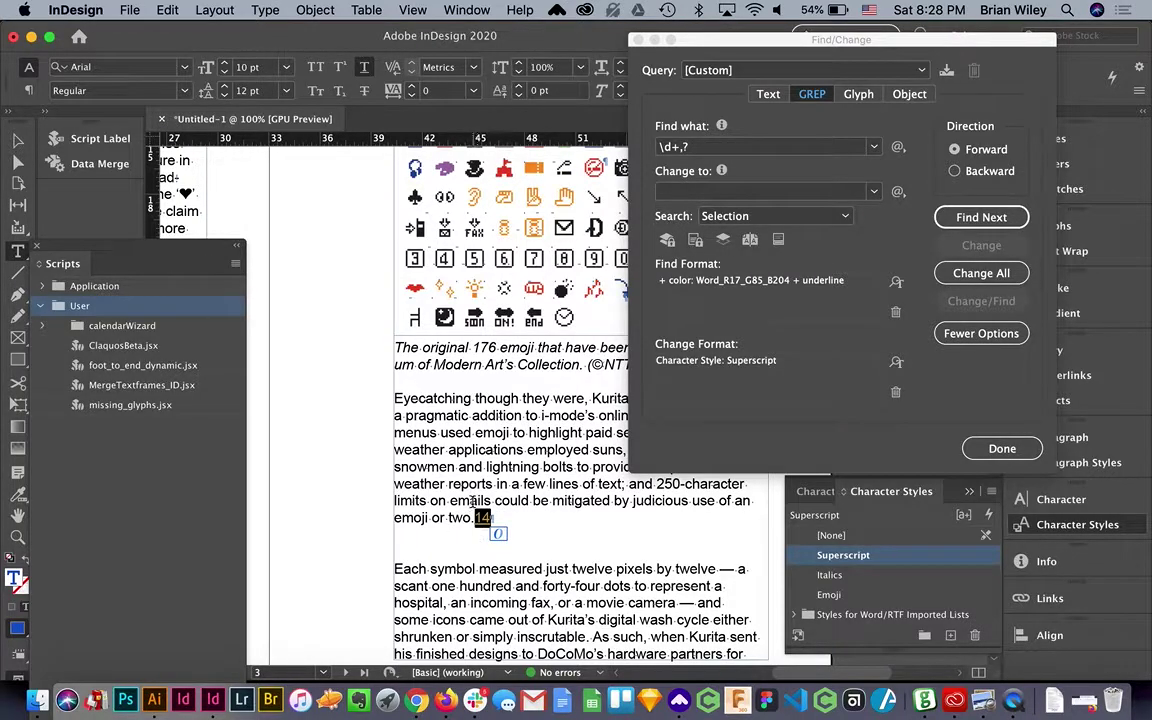
pyautogui.click(424, 450)
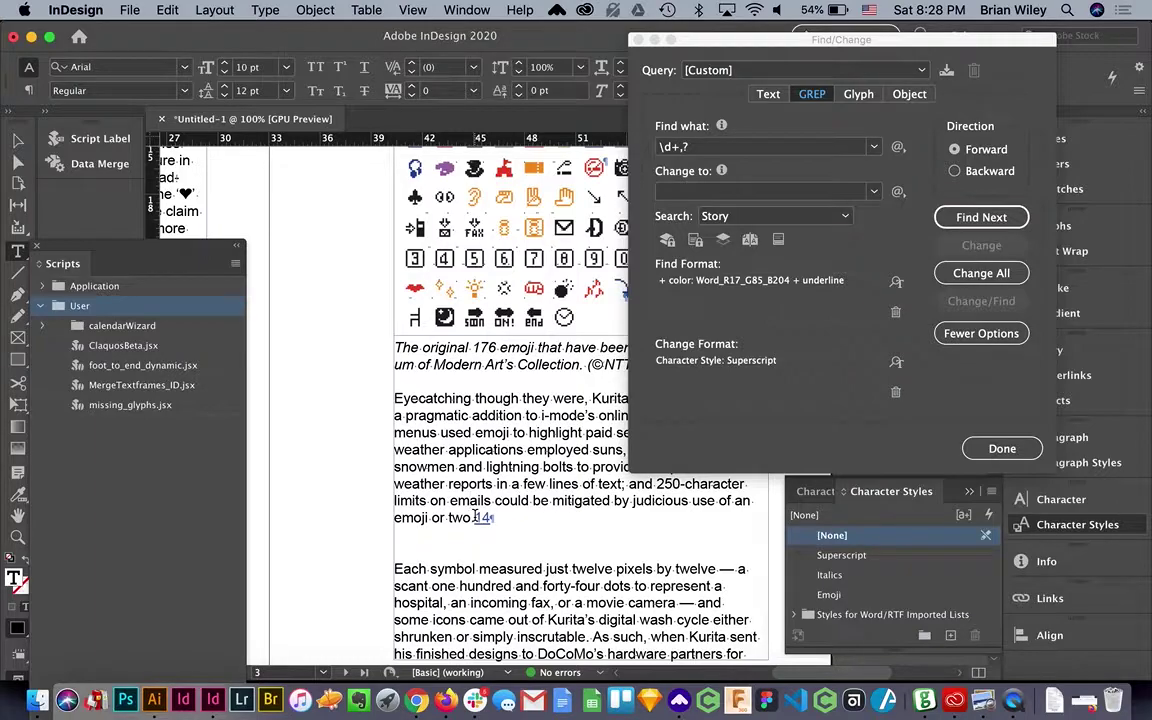
pyautogui.doubleClick(482, 517)
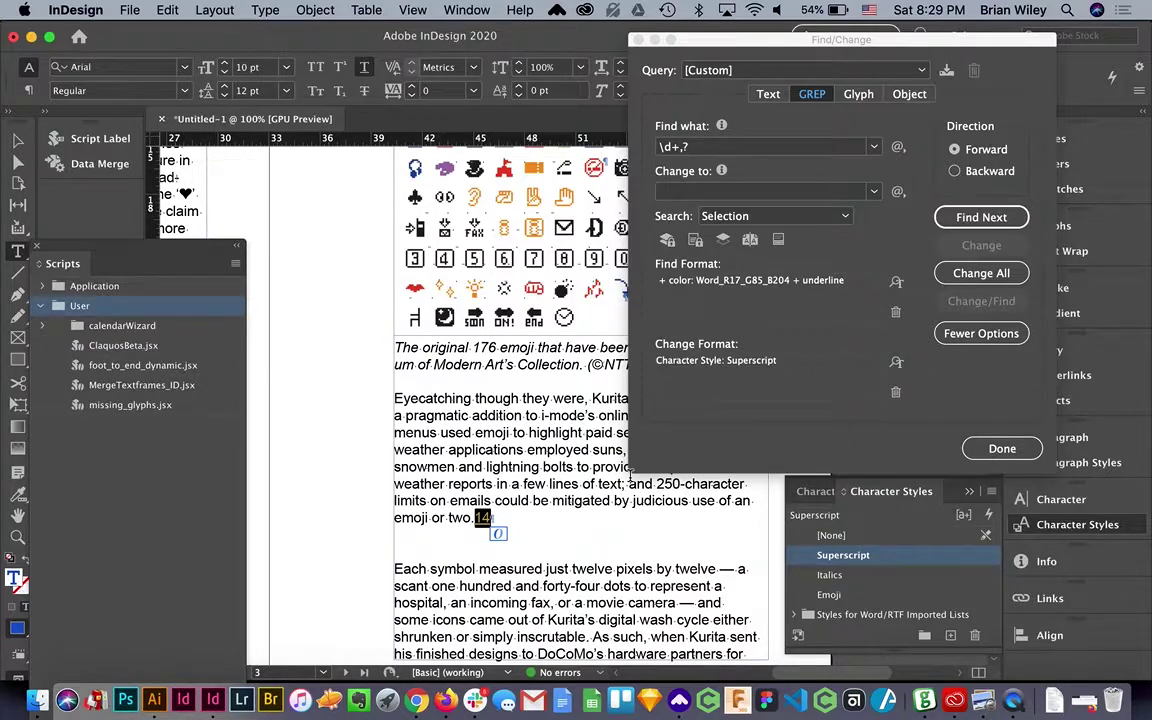
# Close Find/Change, jump to the first page, and place the cursor in the Part 1 story
pyautogui.click(1014, 450)
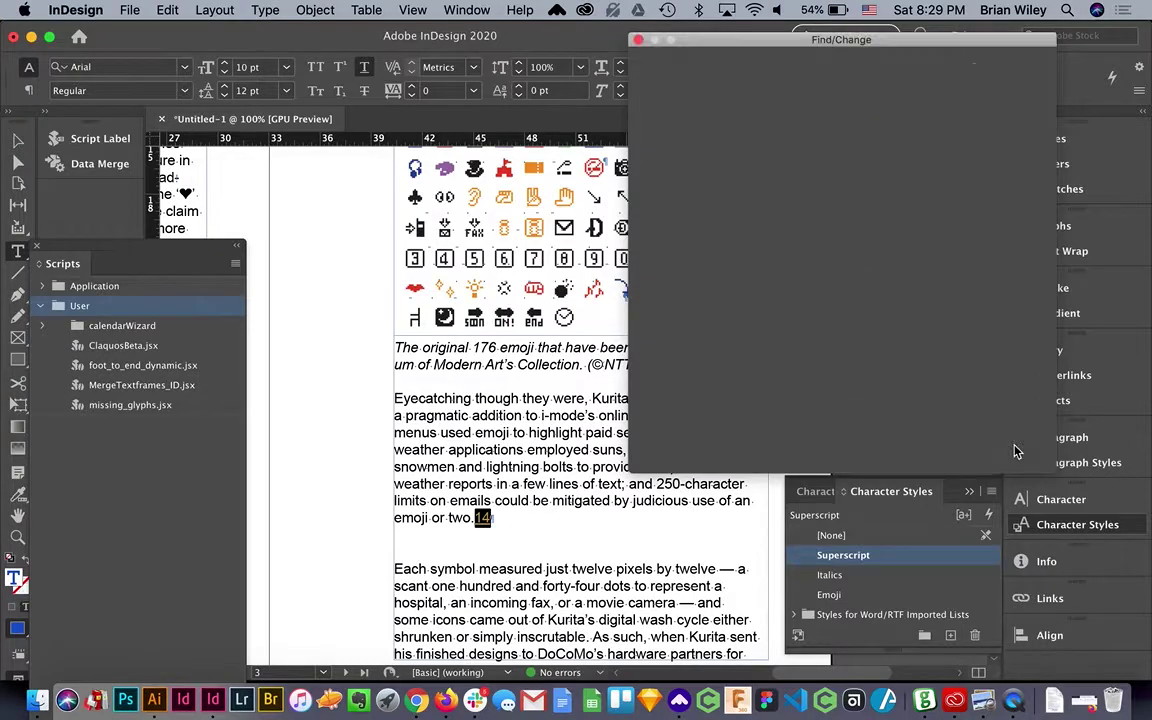
pyautogui.click(527, 425)
pyautogui.scroll(-7, 586, 472)
pyautogui.hscroll(2, 586, 472)
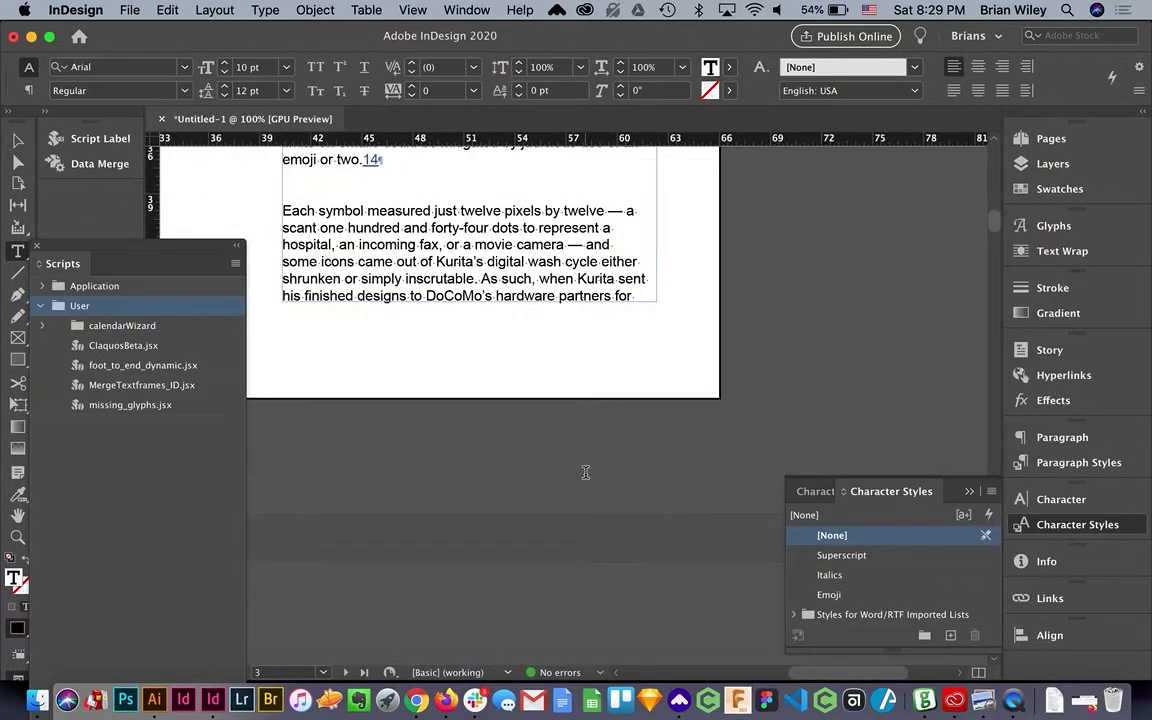
pyautogui.scroll(5, 586, 472)
pyautogui.hscroll(-2, 586, 472)
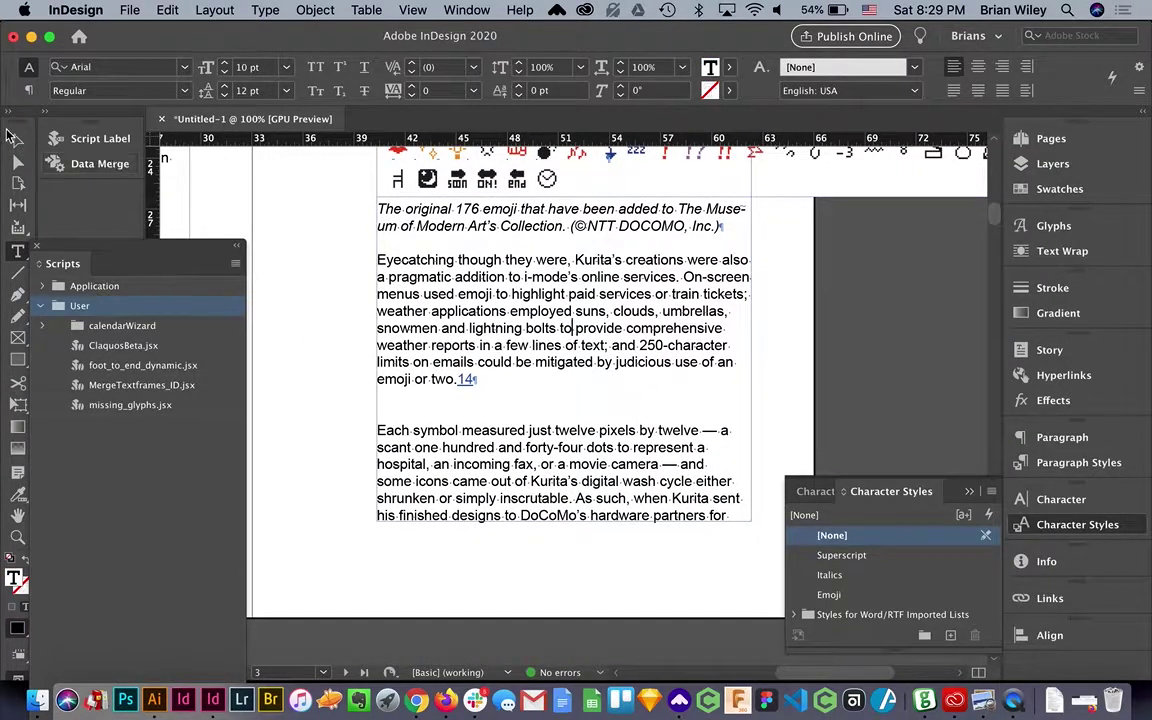
pyautogui.click(17, 140)
pyautogui.press('super+shift+Page_Up')
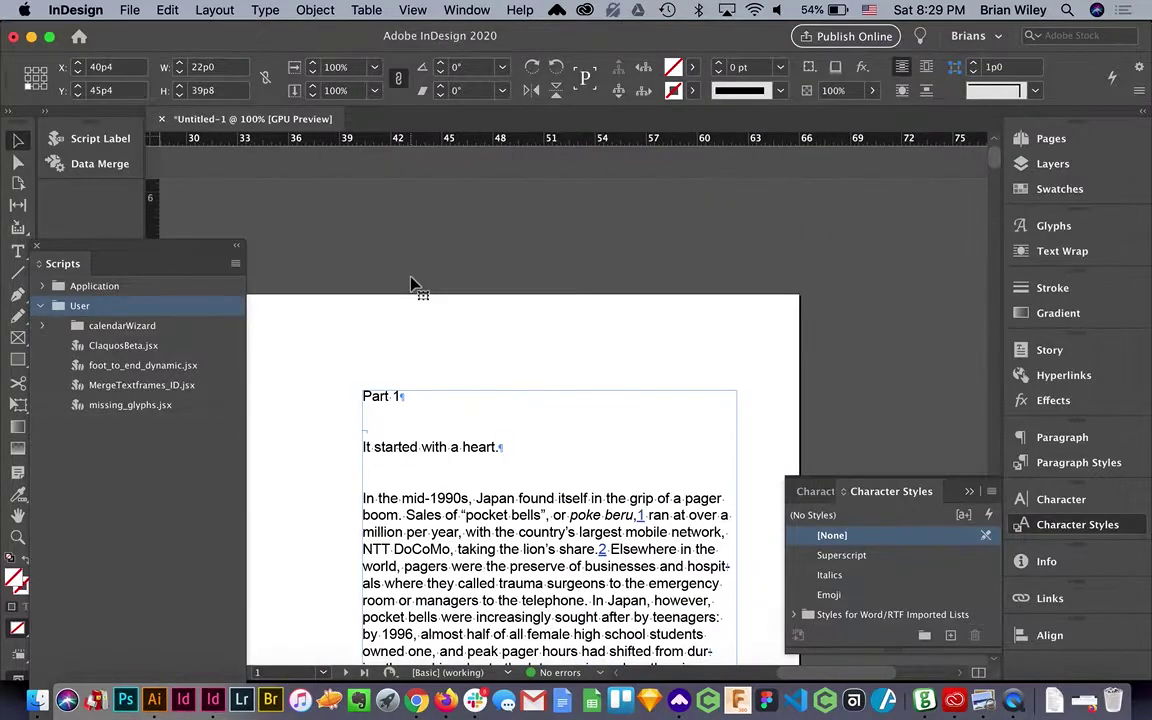
pyautogui.doubleClick(368, 404)
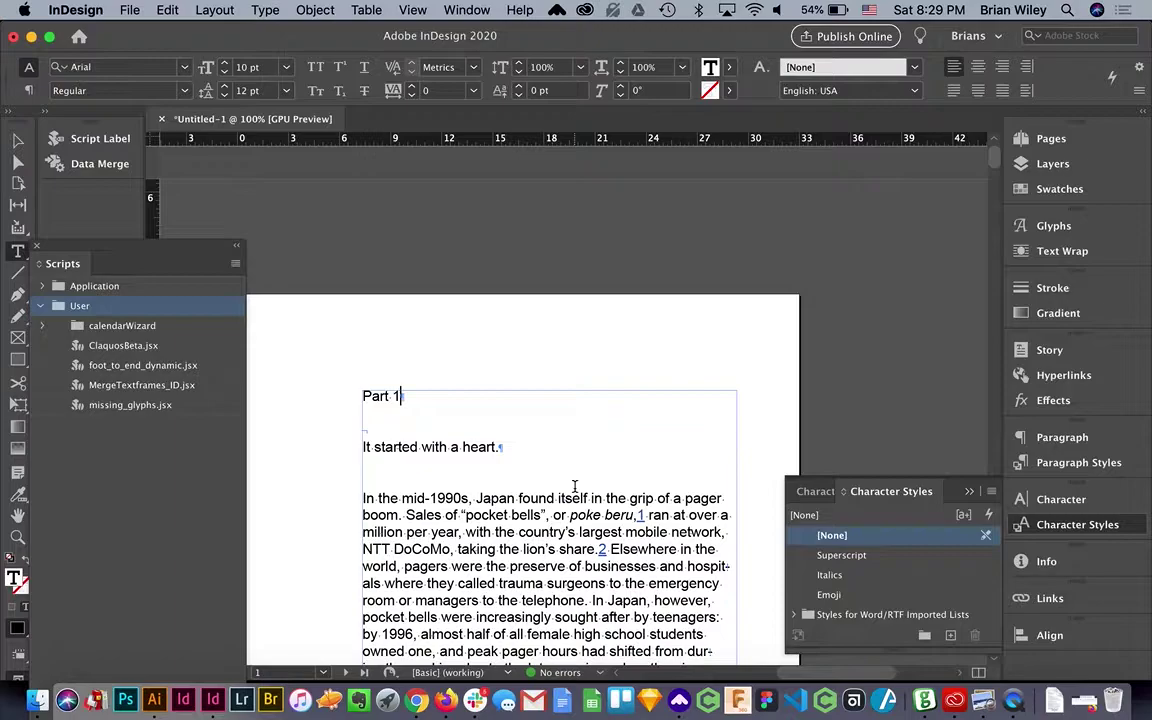
# Find endnote 1 after 'poke beru', change it to Superscript, and close Find/Change
pyautogui.press('super+f')
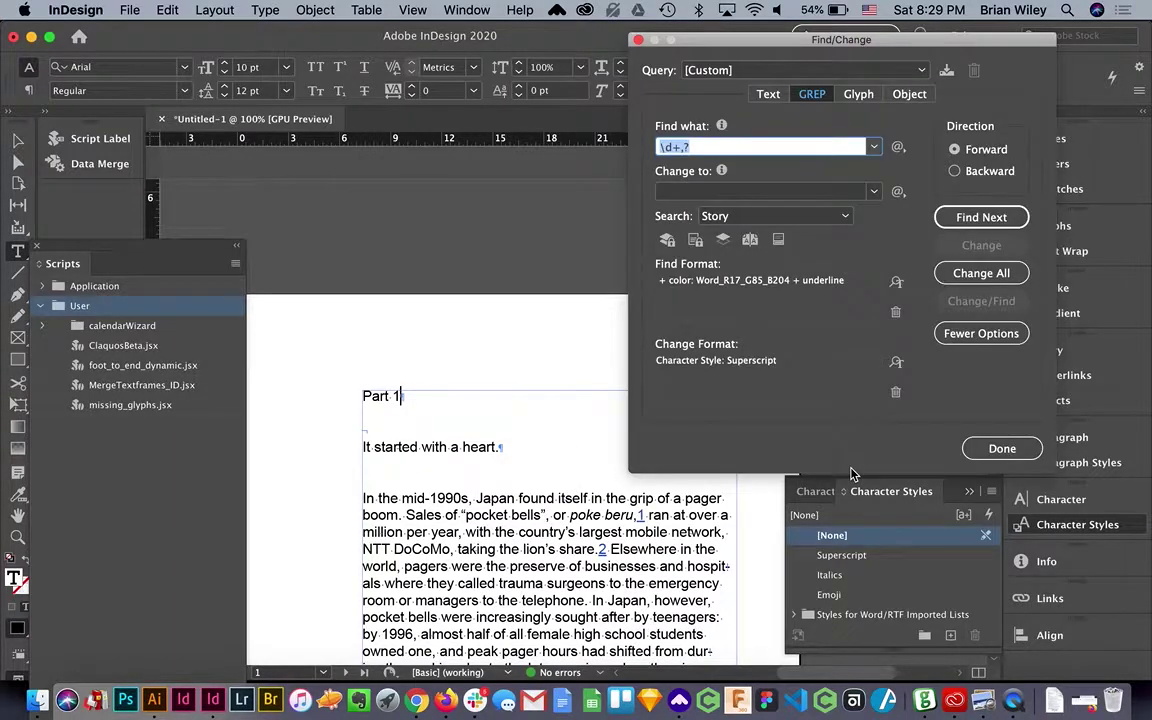
pyautogui.click(970, 220)
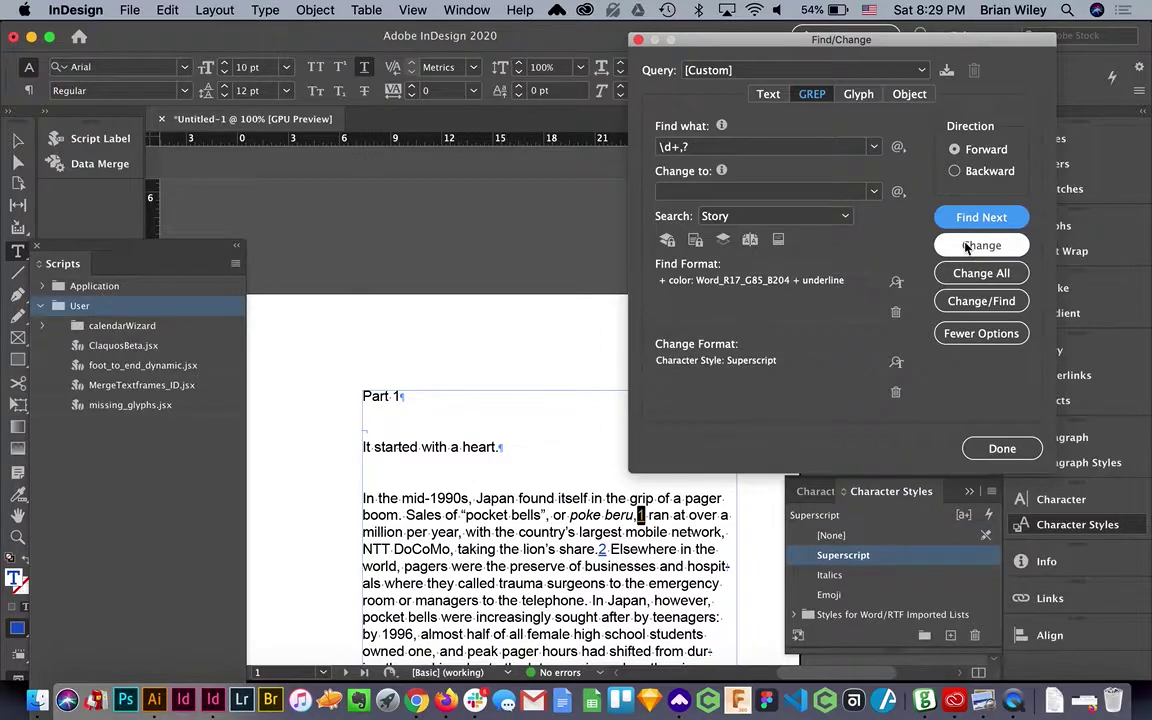
pyautogui.click(966, 247)
pyautogui.click(975, 245)
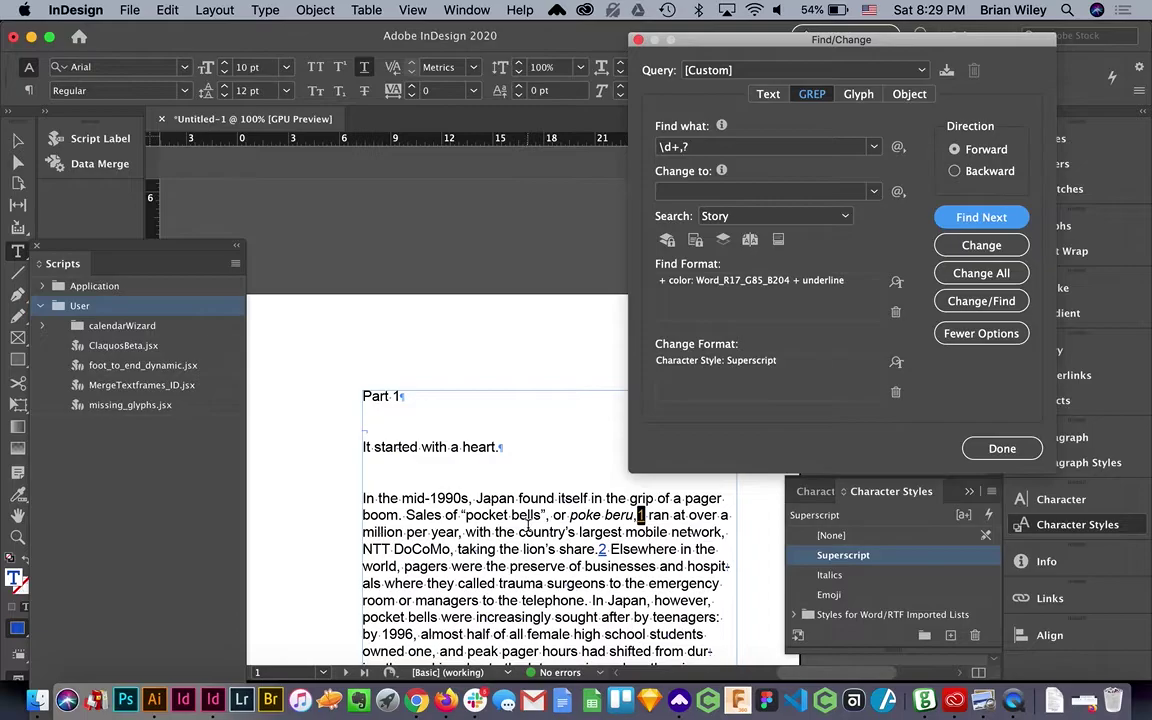
pyautogui.scroll(-10, 522, 579)
pyautogui.hscroll(4, 522, 579)
pyautogui.scroll(-15, 522, 579)
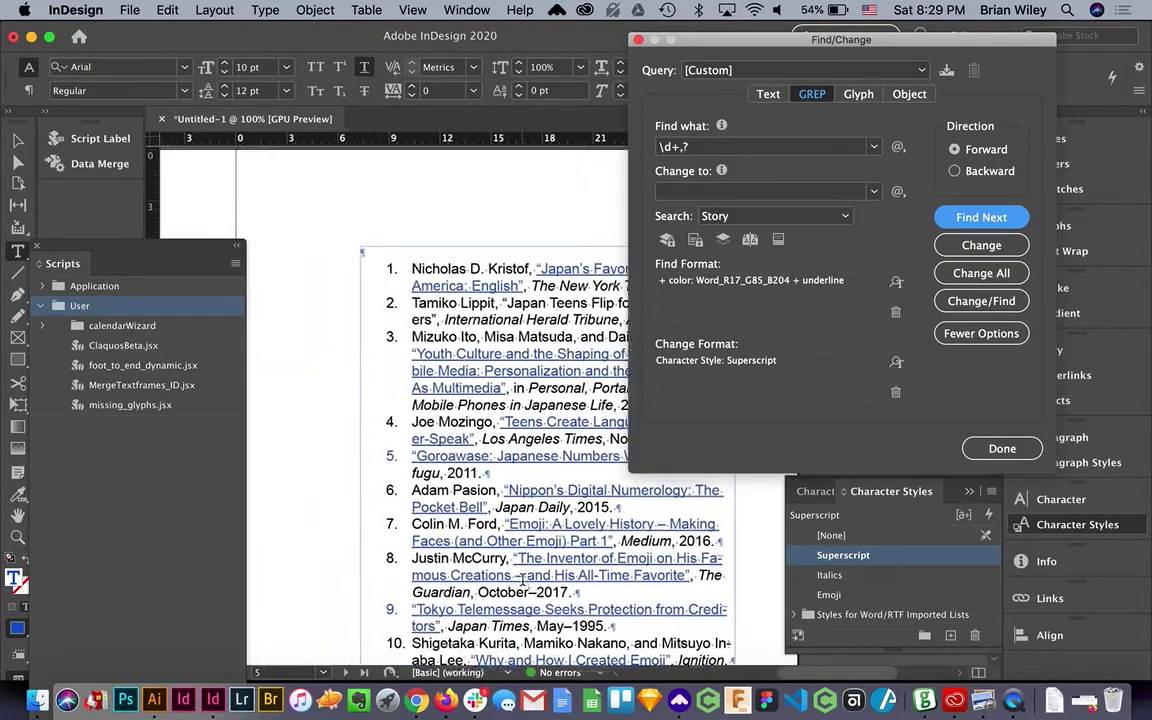
pyautogui.scroll(3, 367, 455)
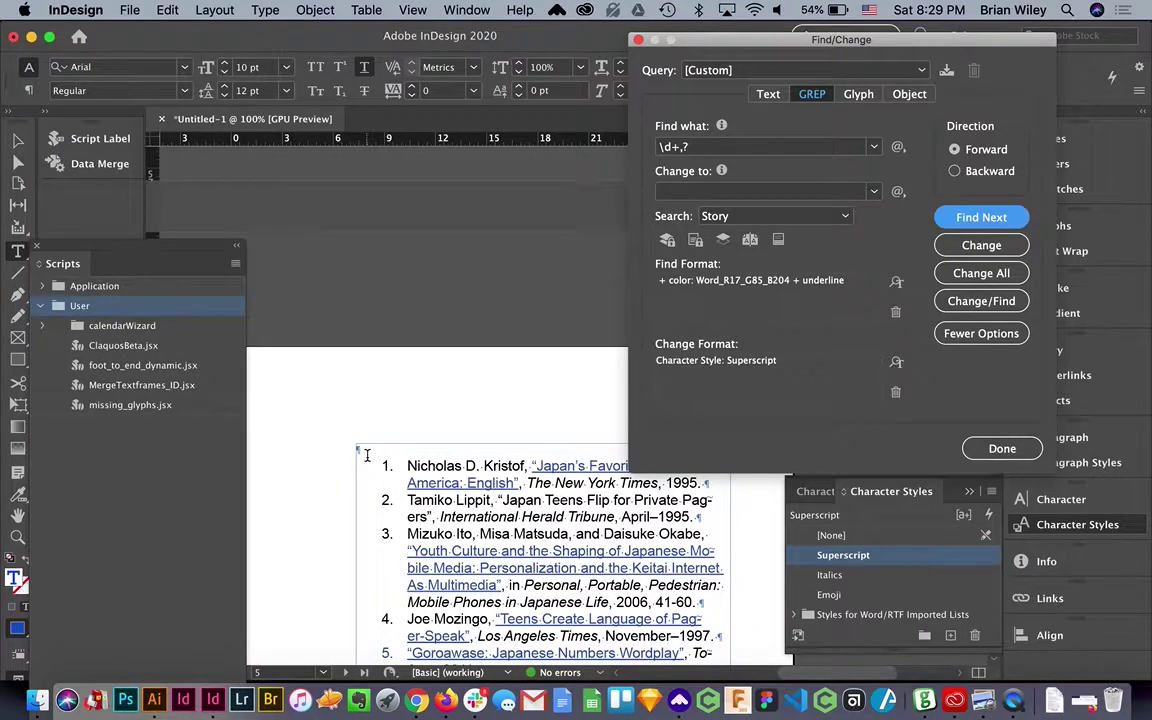
pyautogui.click(1000, 448)
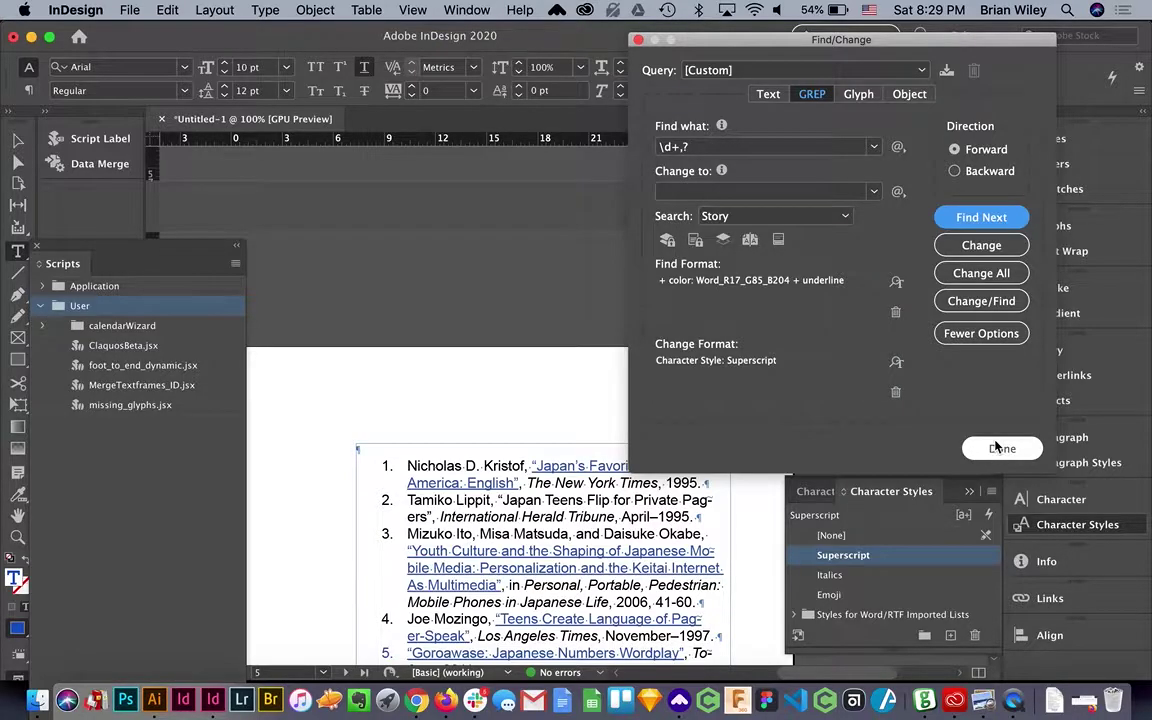
pyautogui.scroll(-20, 466, 459)
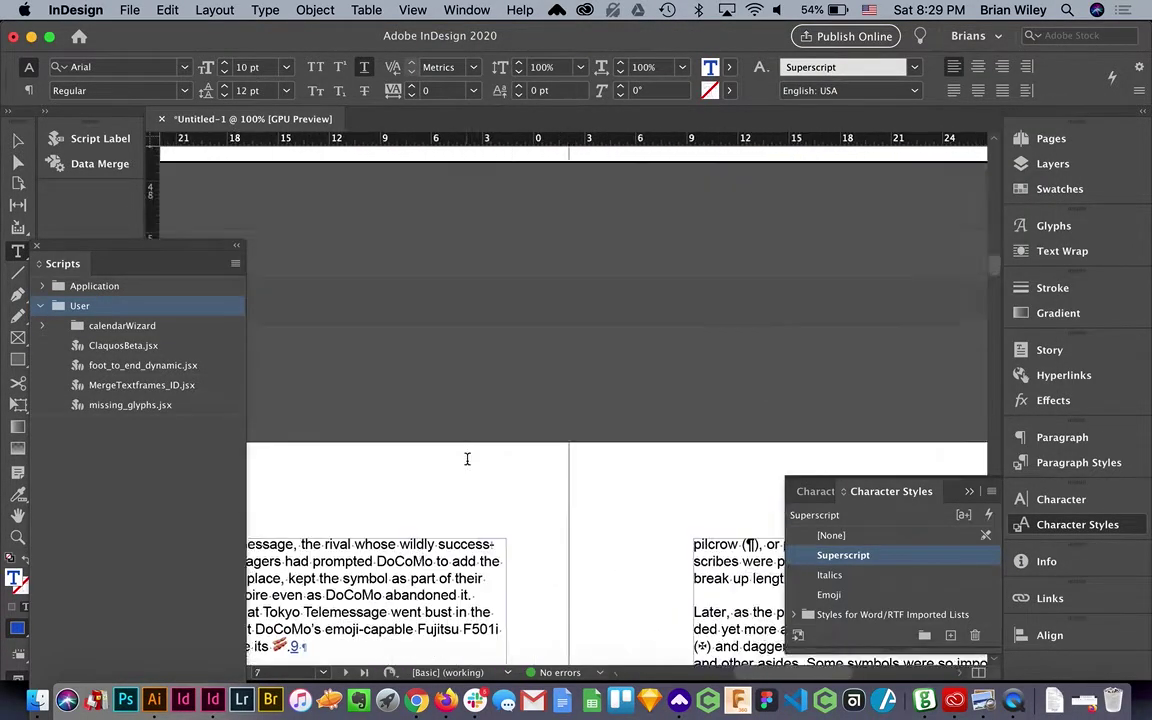
pyautogui.scroll(-2, 466, 459)
pyautogui.hscroll(-2, 466, 459)
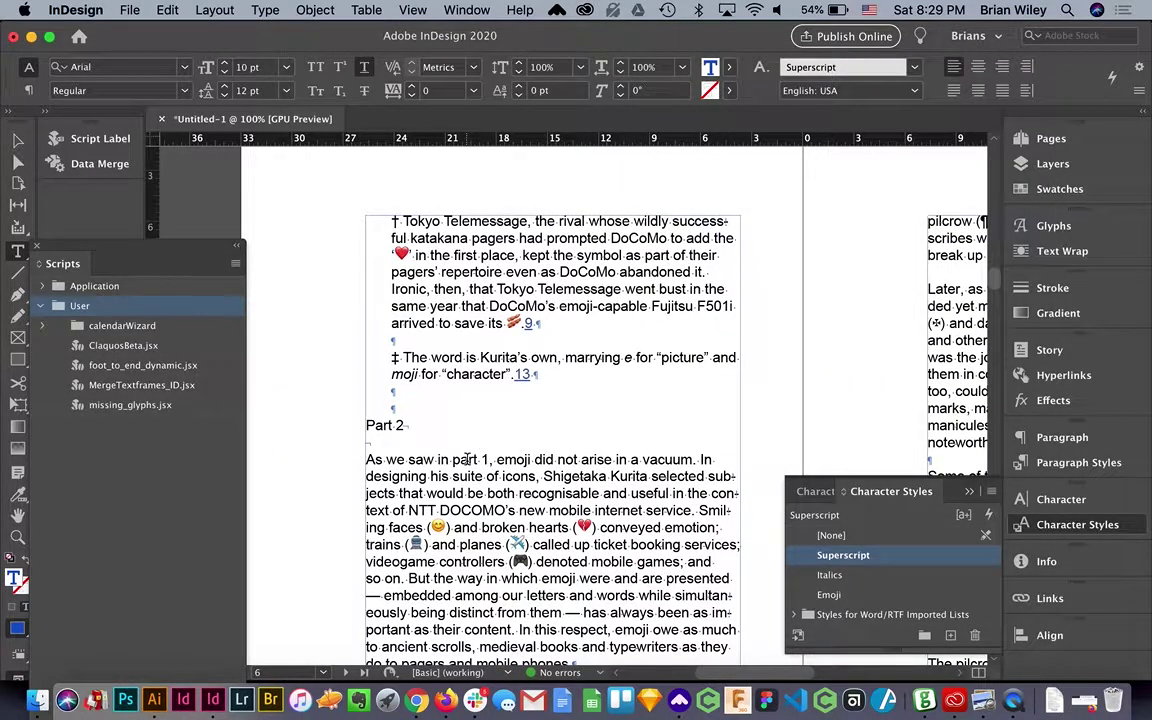
pyautogui.click(366, 425)
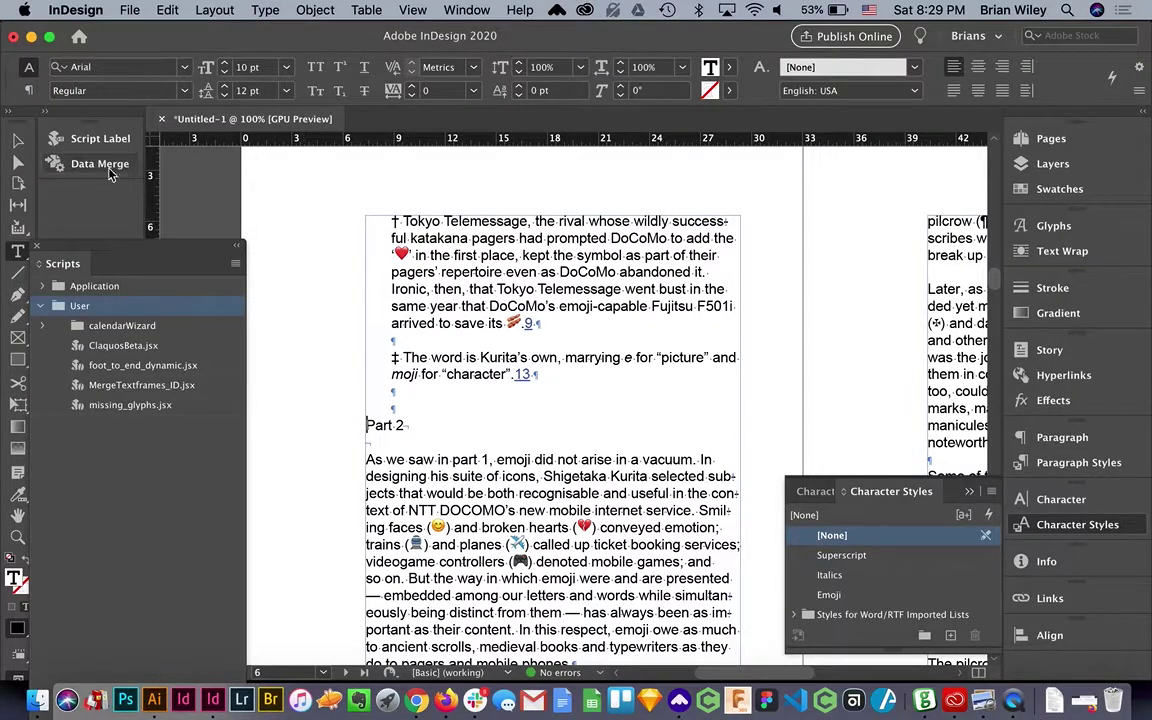
pyautogui.click(18, 140)
pyautogui.hscroll(3, 575, 373)
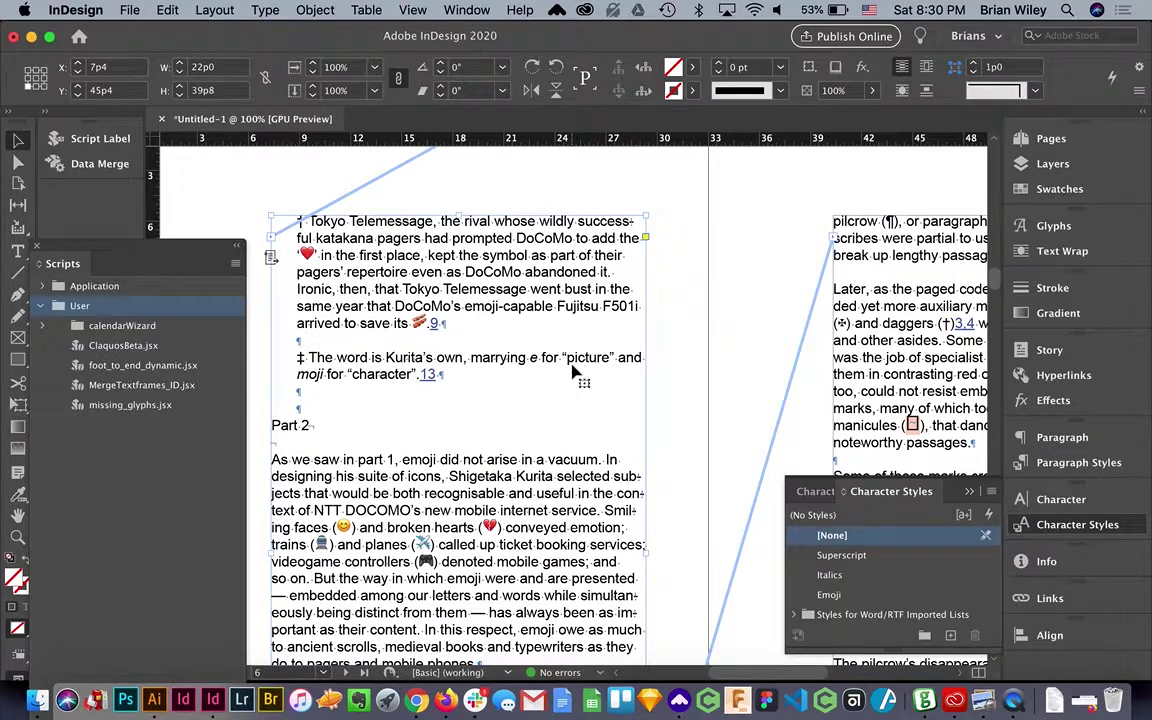
pyautogui.scroll(3, 575, 373)
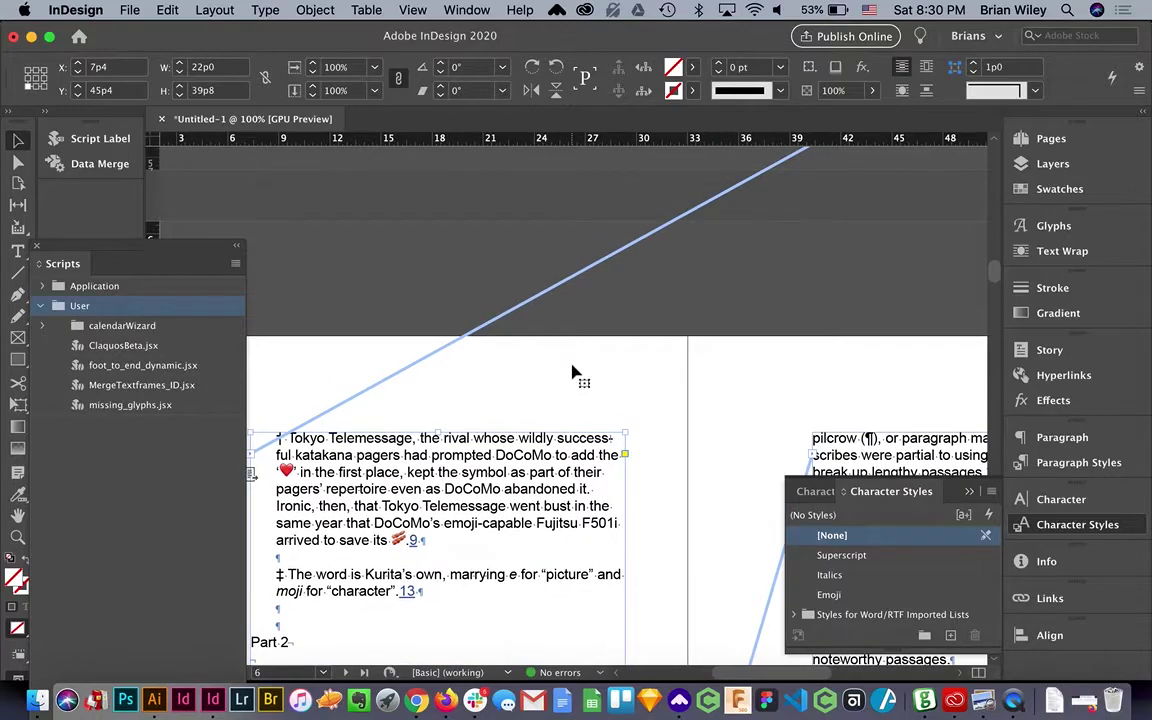
pyautogui.hscroll(6, 575, 373)
pyautogui.scroll(-5, 575, 370)
pyautogui.hscroll(2, 575, 370)
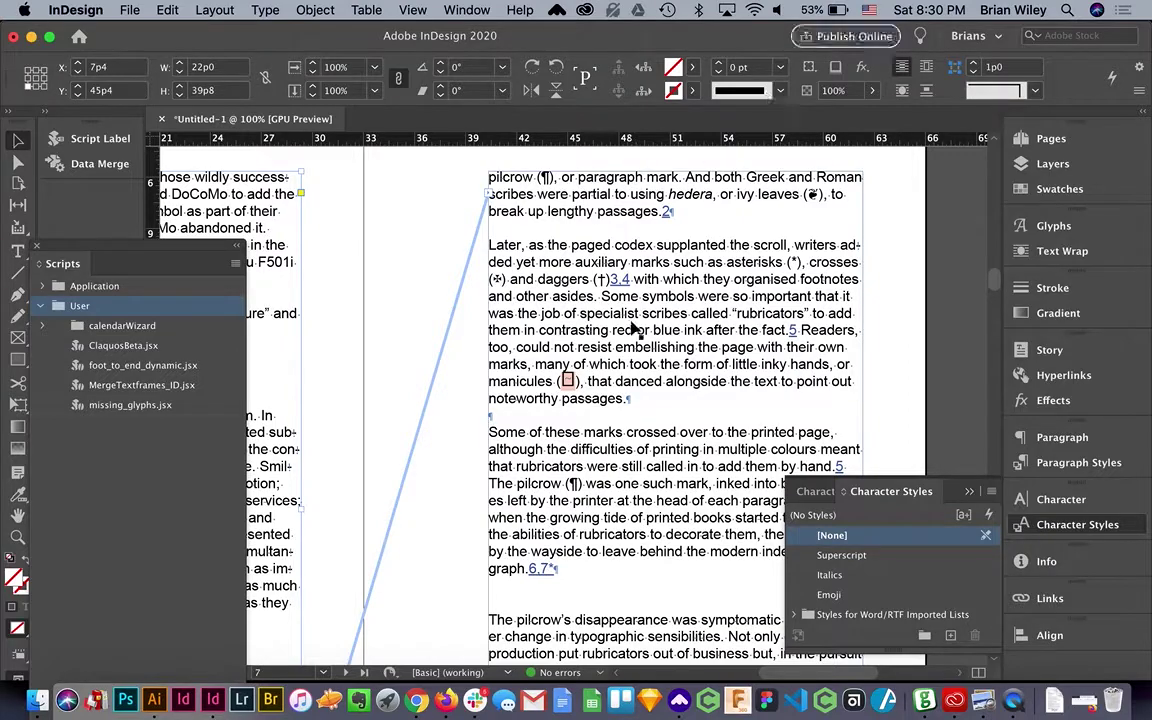
pyautogui.press('super+Tab')
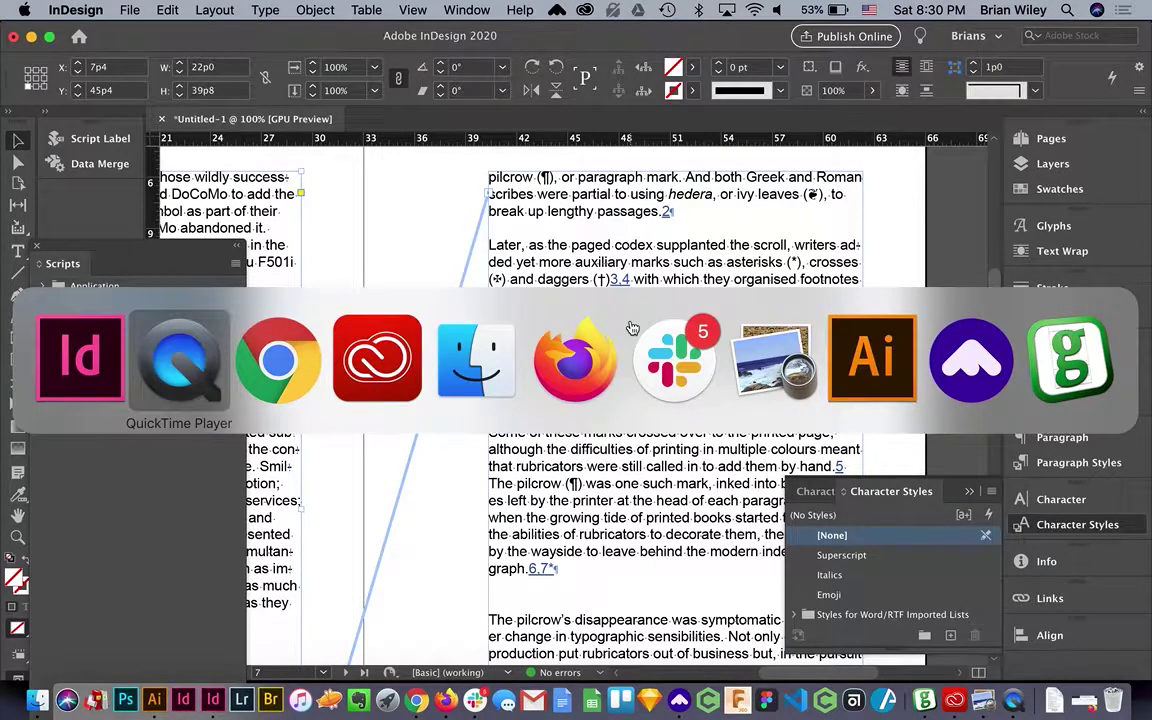